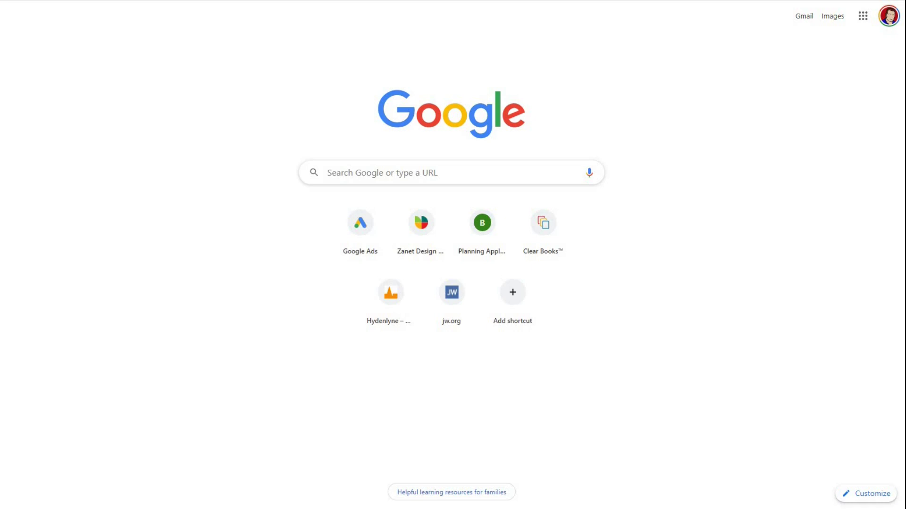
Search Google for "marketing digital london" and look through the results to the local map listings.
click(366, 178)
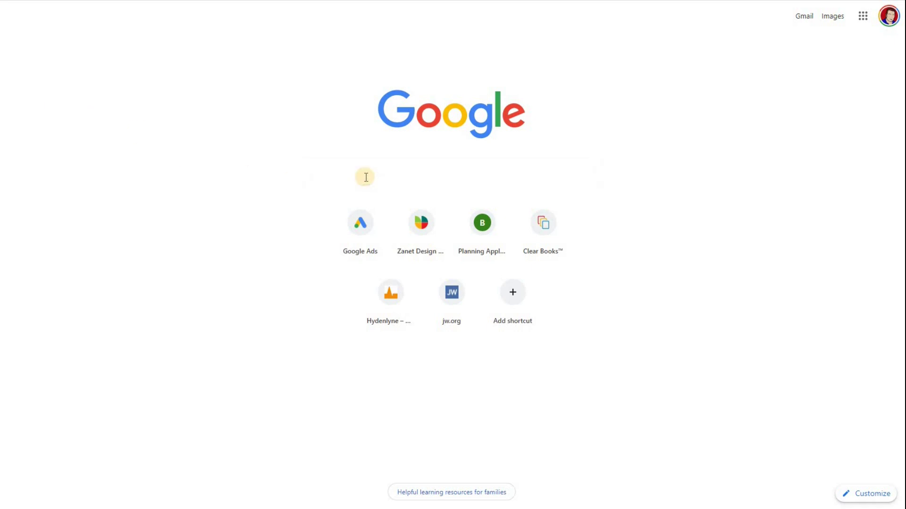
text(marketing)
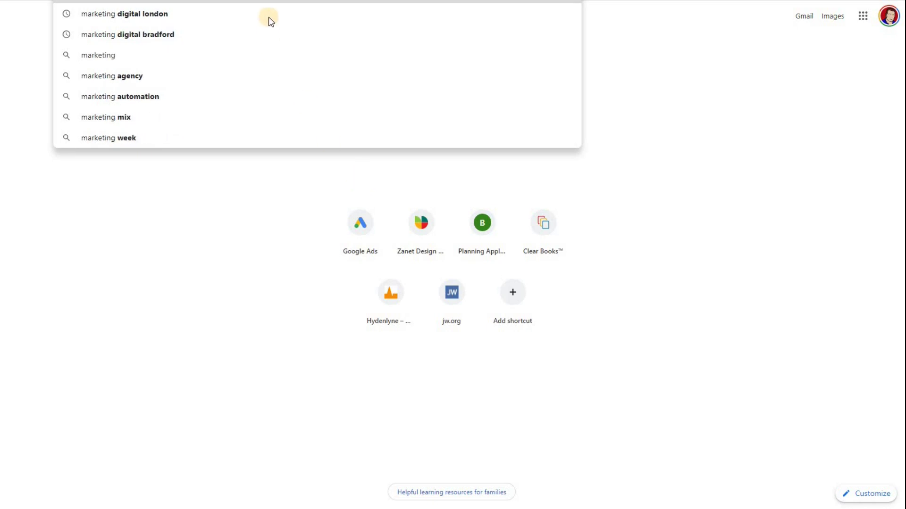
click(269, 15)
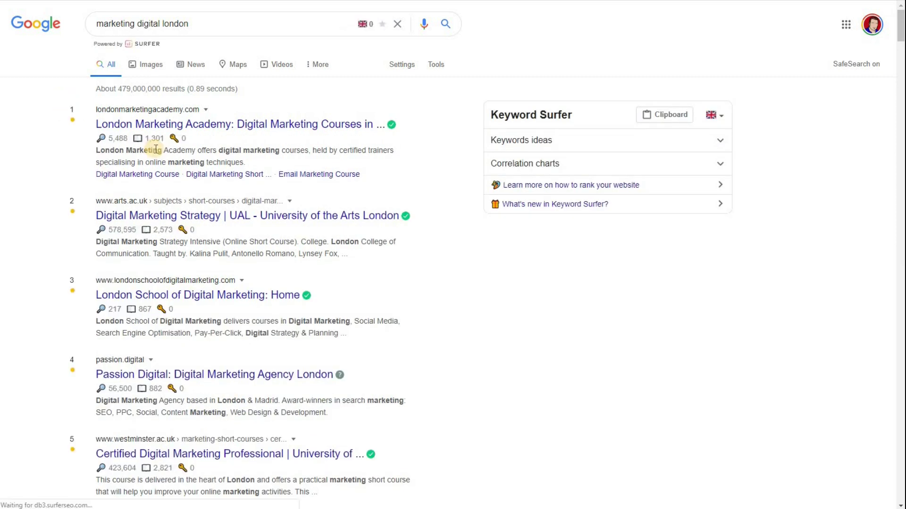
scroll(156, 149, down, 6)
scroll(156, 149, down, 4)
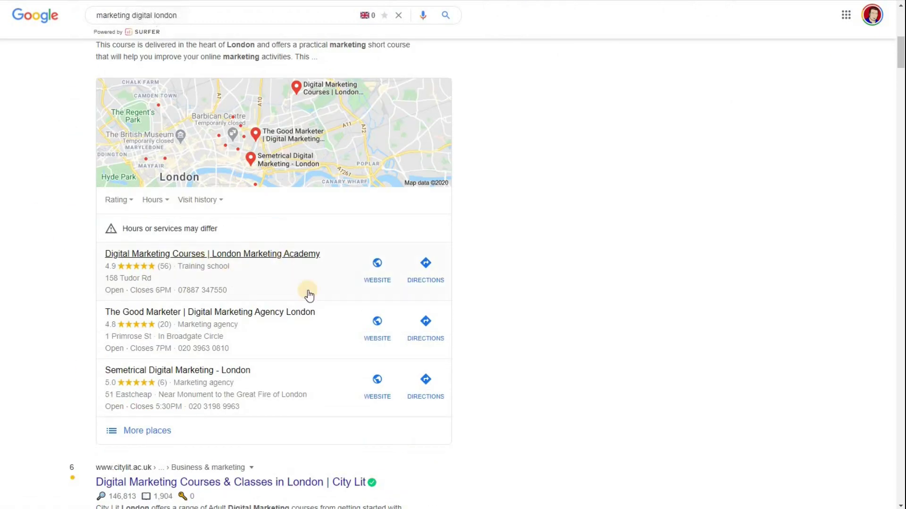
Open the London Marketing Academy map listing to examine its reviews, and look through the business profile of Bmoozd.
click(309, 282)
click(168, 261)
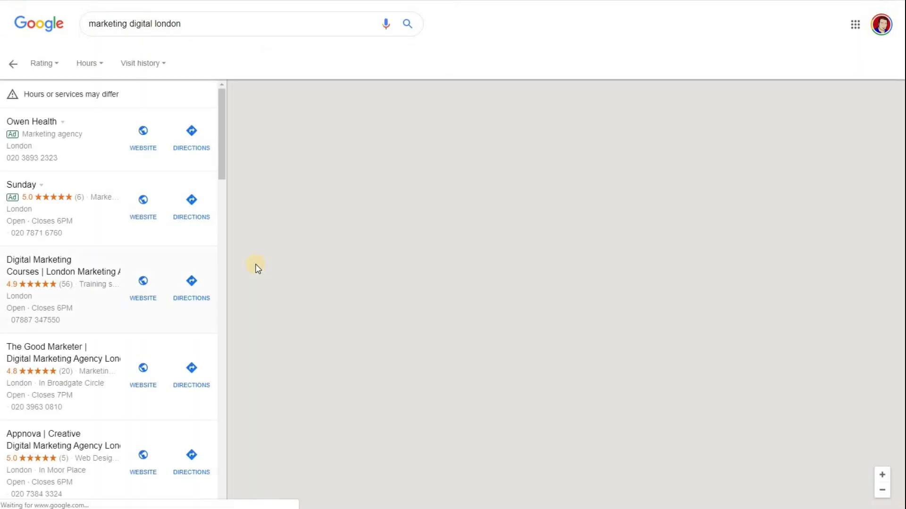
scroll(426, 278, down, 15)
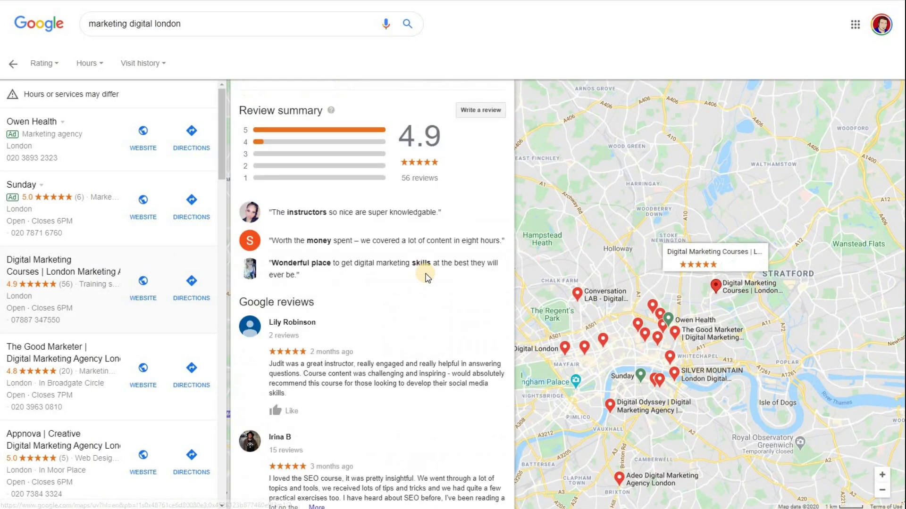
scroll(426, 278, down, 4)
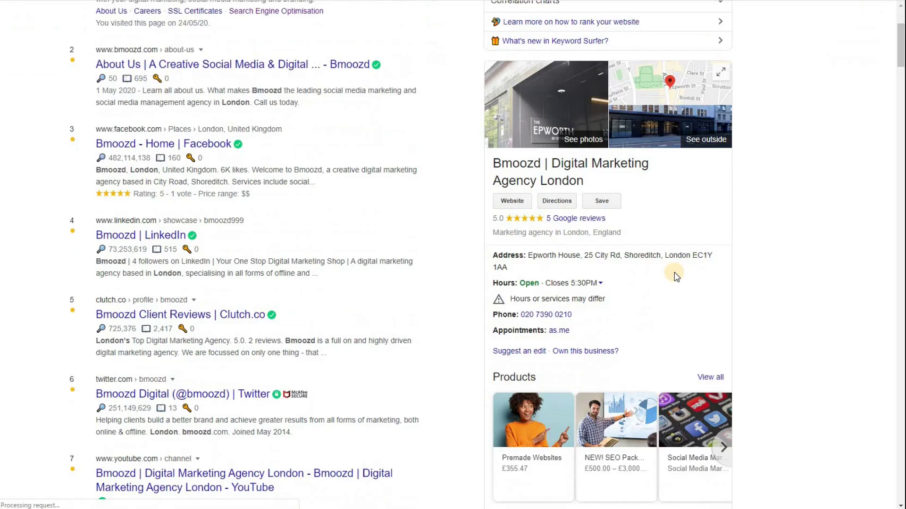
scroll(673, 216, down, 6)
scroll(640, 261, down, 8)
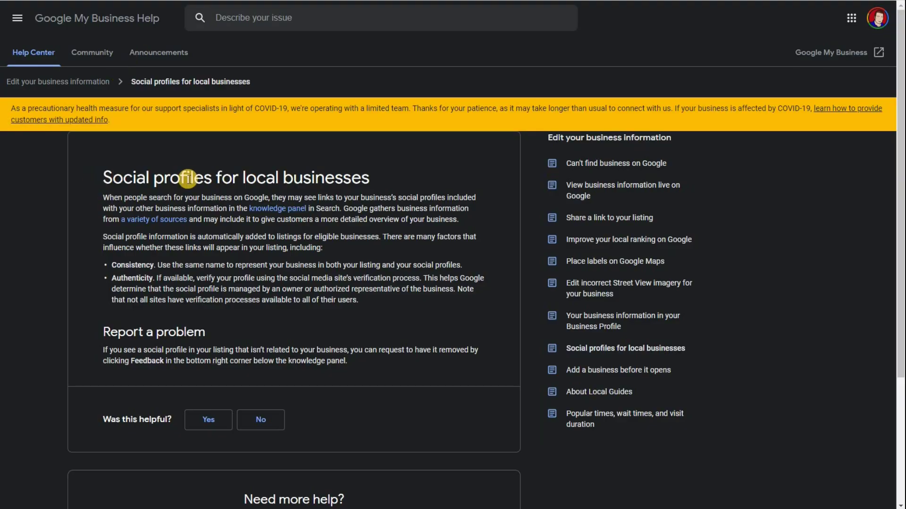
Highlight "Social profiles" and the Consistency point about listing and social profiles in the Google My Business Help article.
drag(212, 175, 112, 172)
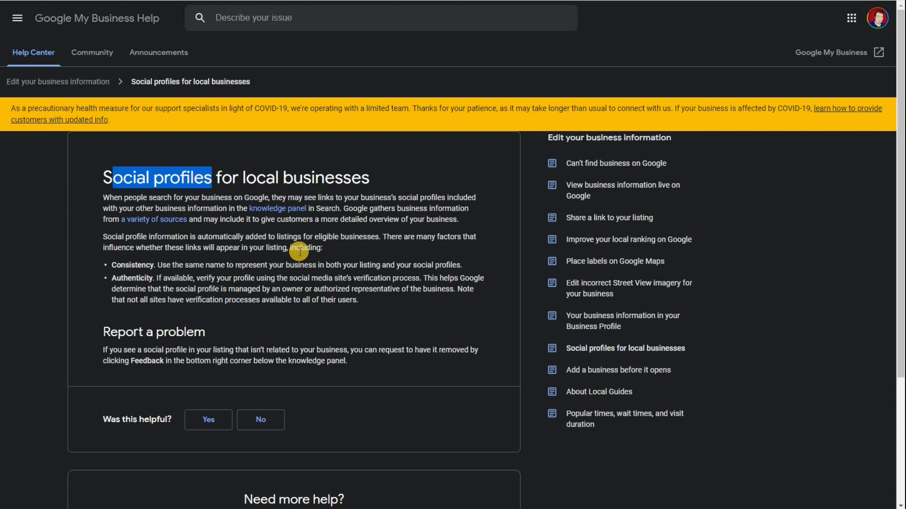
double_click(130, 265)
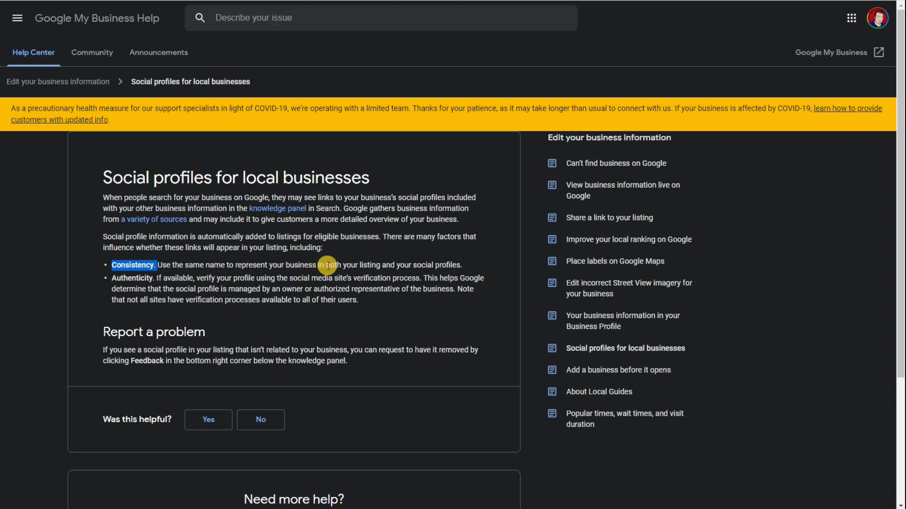
drag(425, 266, 356, 265)
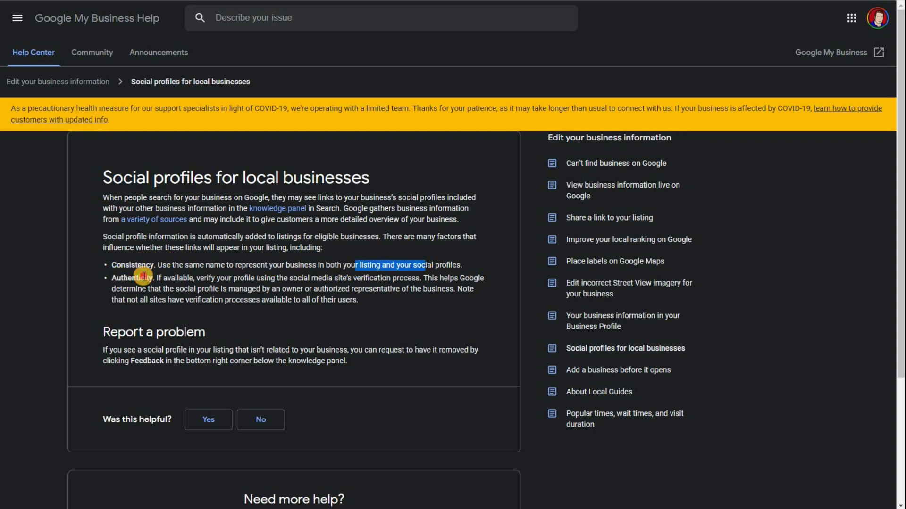
Highlight the Authenticity point about the social media site's verification process and the statement that Google gathers business information.
drag(122, 278, 144, 279)
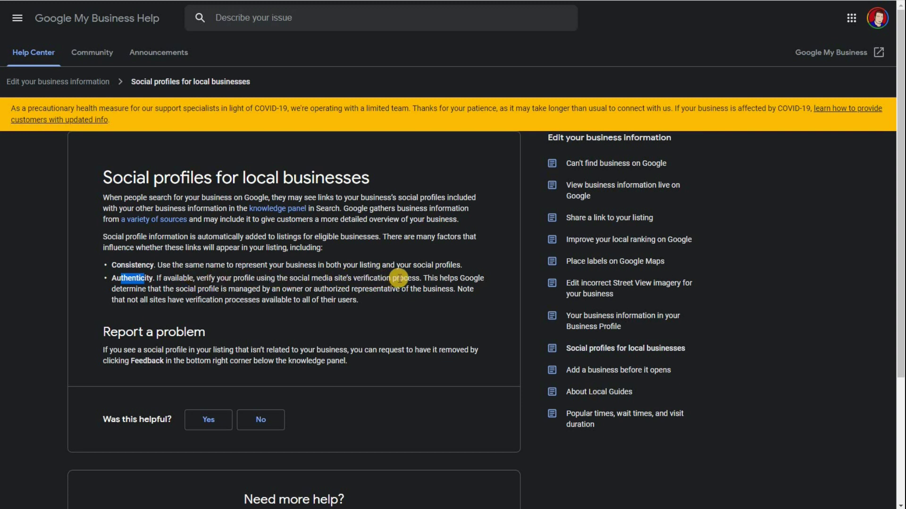
drag(419, 278, 349, 277)
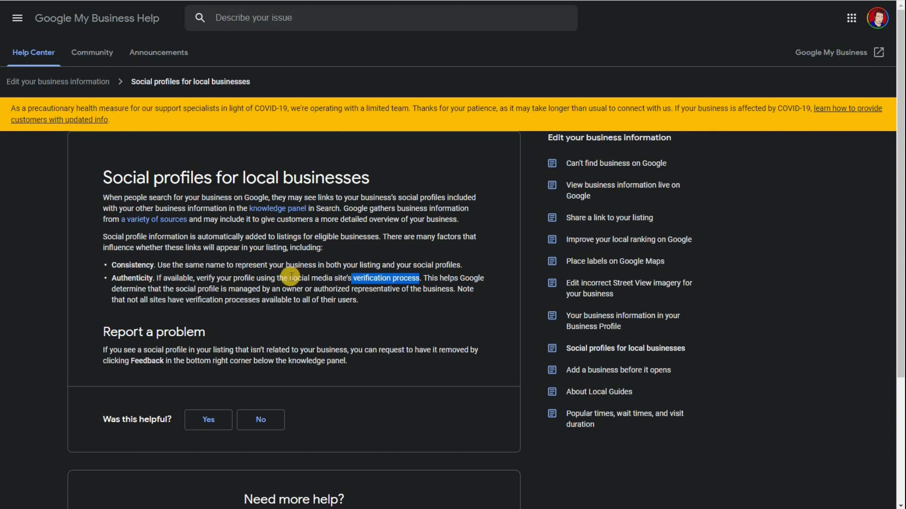
drag(291, 277, 357, 278)
click(392, 280)
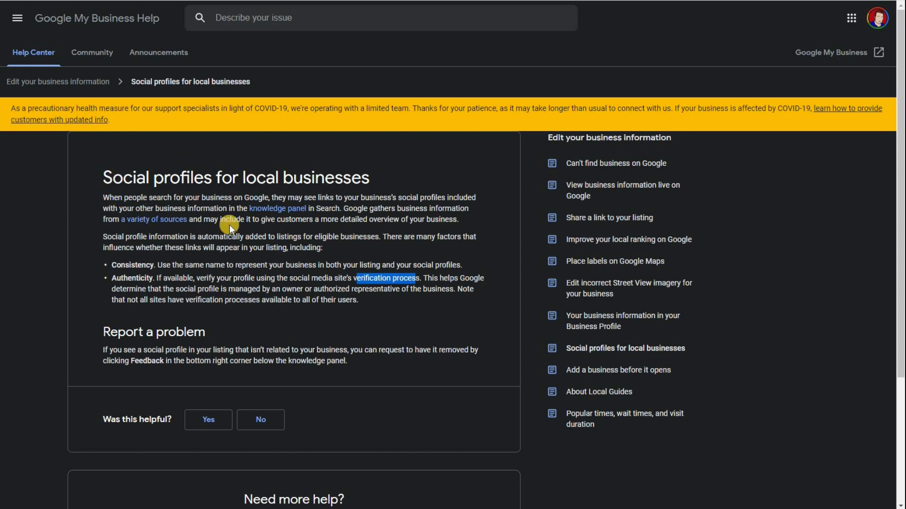
drag(344, 208, 456, 208)
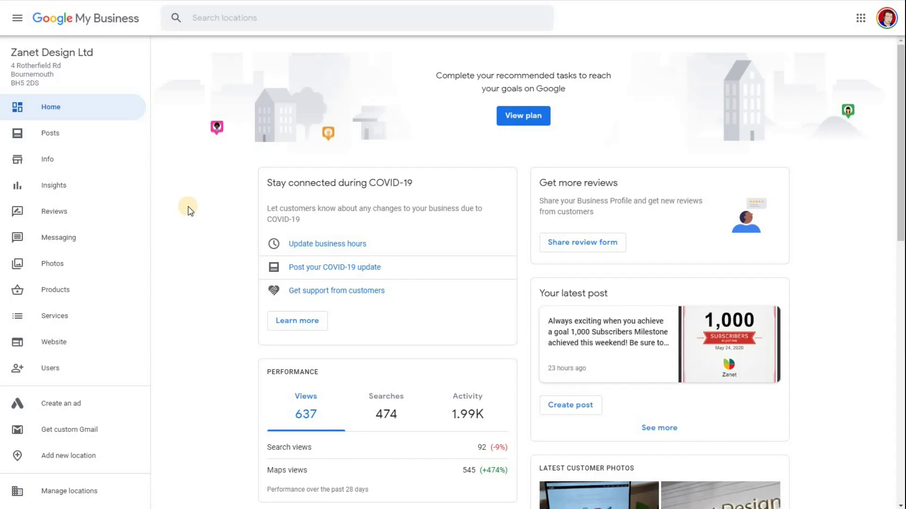
Look through the Google My Business home page of Zanet Design Ltd and close its plan of recommended tasks.
scroll(189, 209, down, 2)
scroll(189, 209, down, 8)
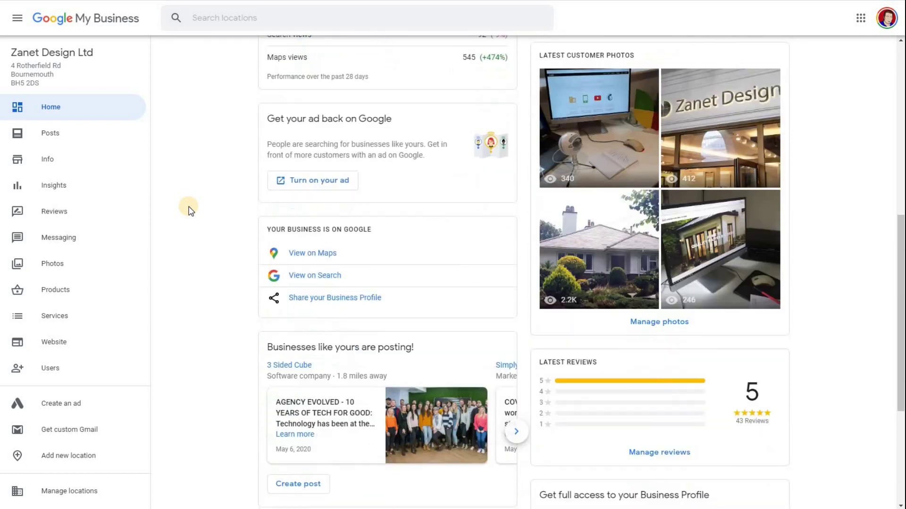
scroll(190, 210, down, 3)
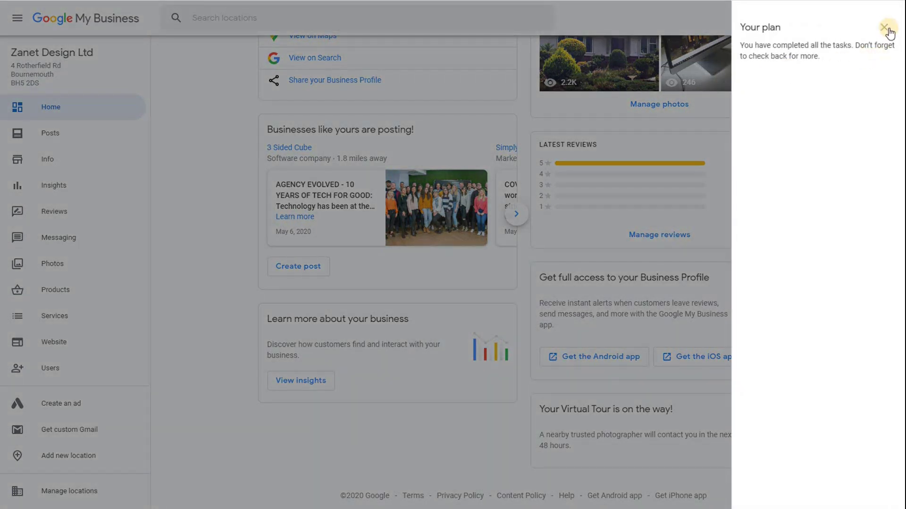
click(886, 29)
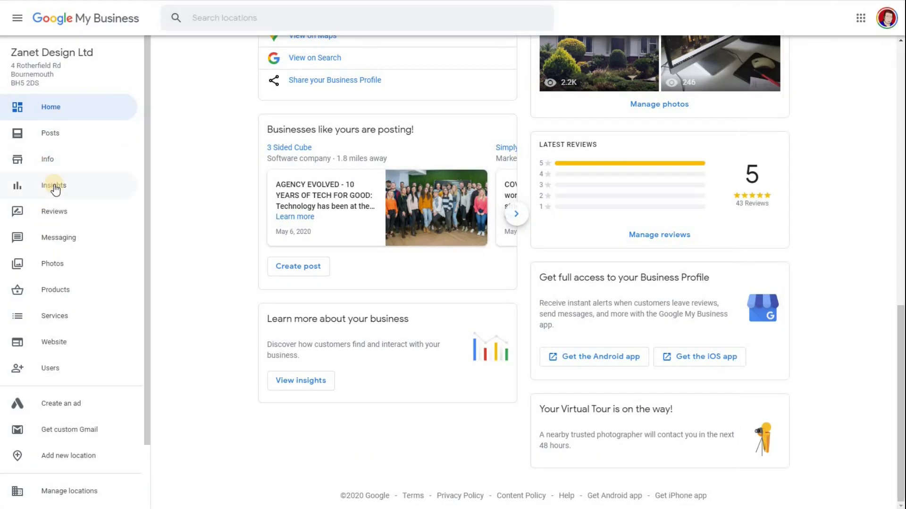
Open the business information of Zanet Design Ltd and examine its hours, contact details, website, services and description.
click(55, 161)
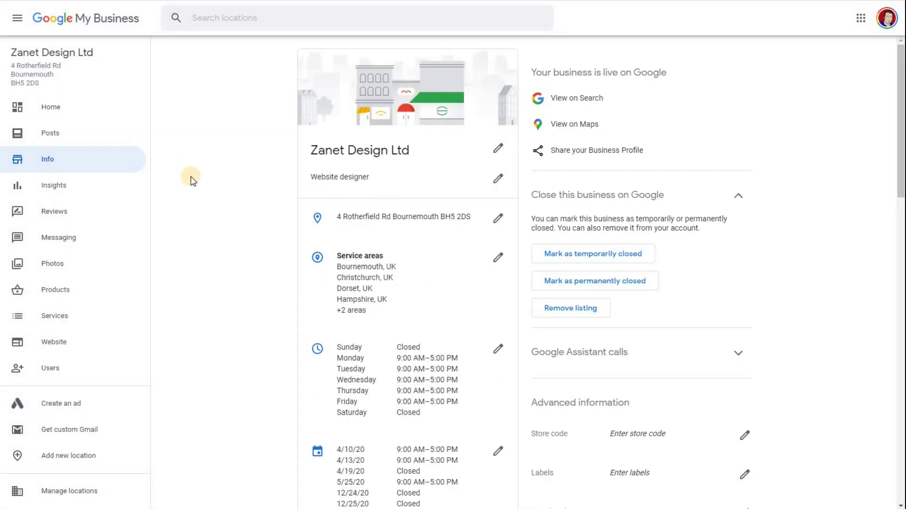
scroll(192, 181, down, 9)
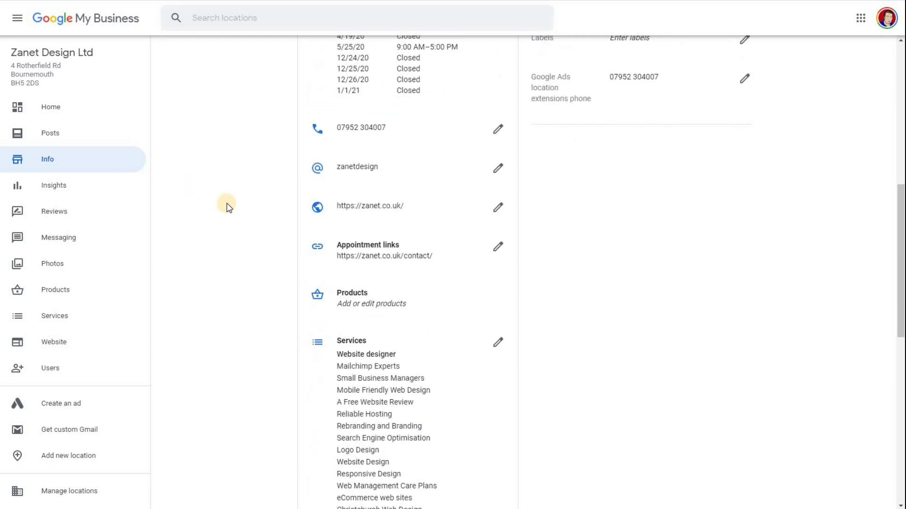
scroll(209, 222, down, 8)
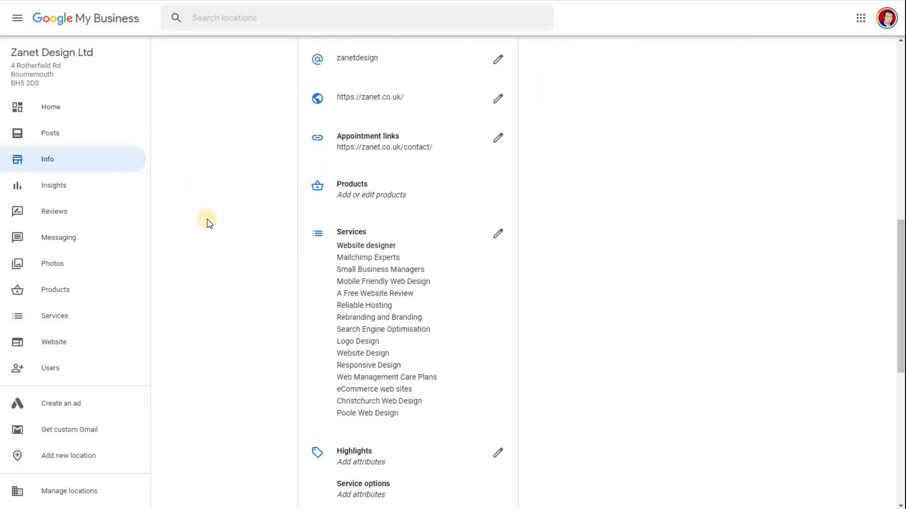
scroll(208, 223, down, 3)
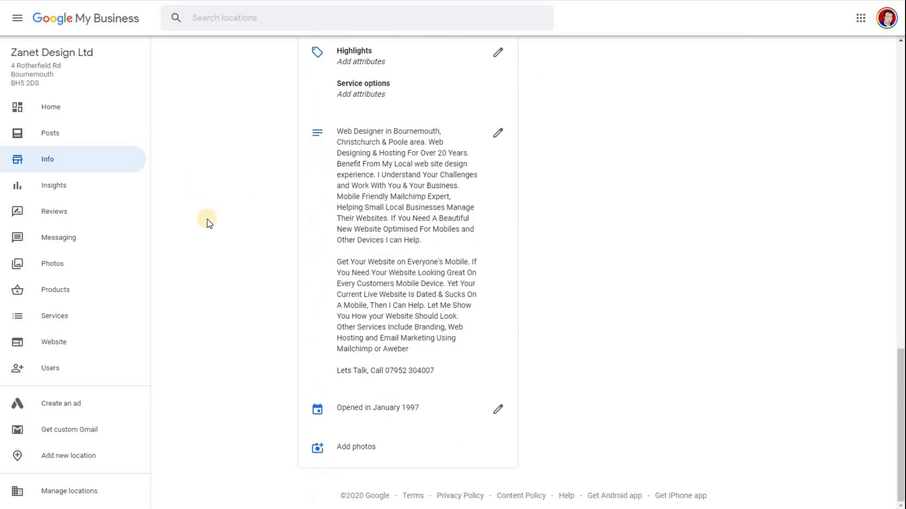
scroll(209, 223, up, 3)
scroll(209, 224, up, 10)
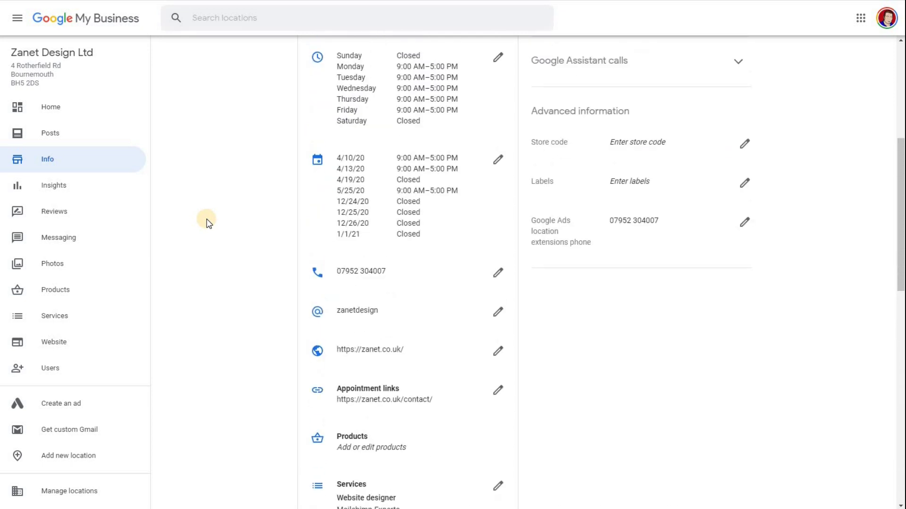
scroll(208, 222, up, 3)
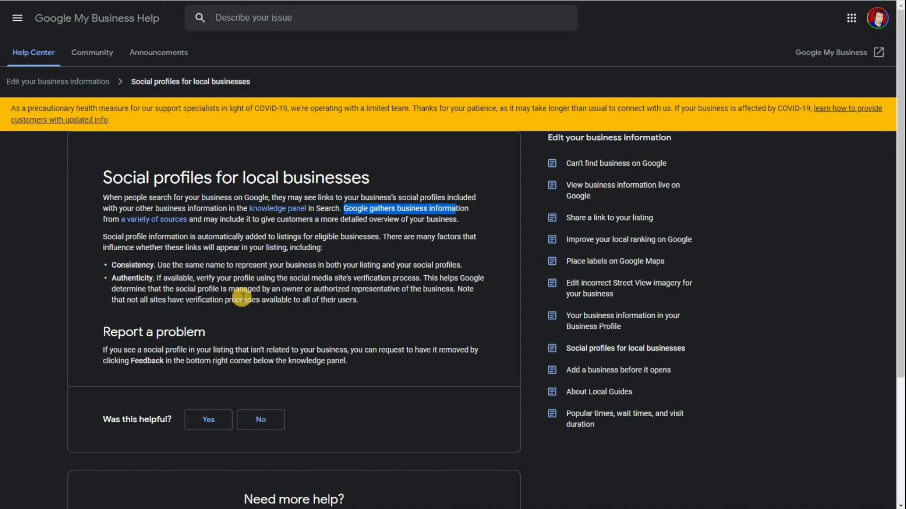
Return to the social profiles help article and highlight part of the word "Authenticity".
drag(133, 276, 143, 277)
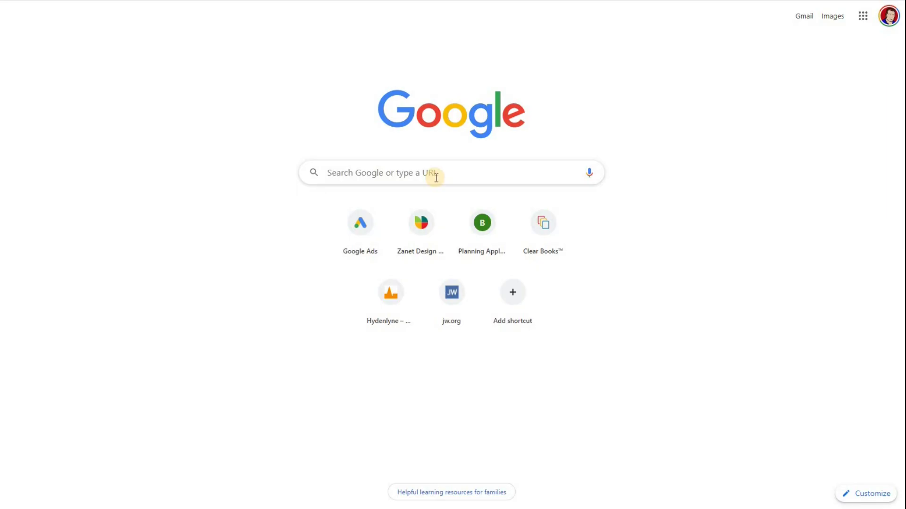
Search Google for "zanet design" and look through the company's business profile in the results.
click(436, 178)
text(zanet)
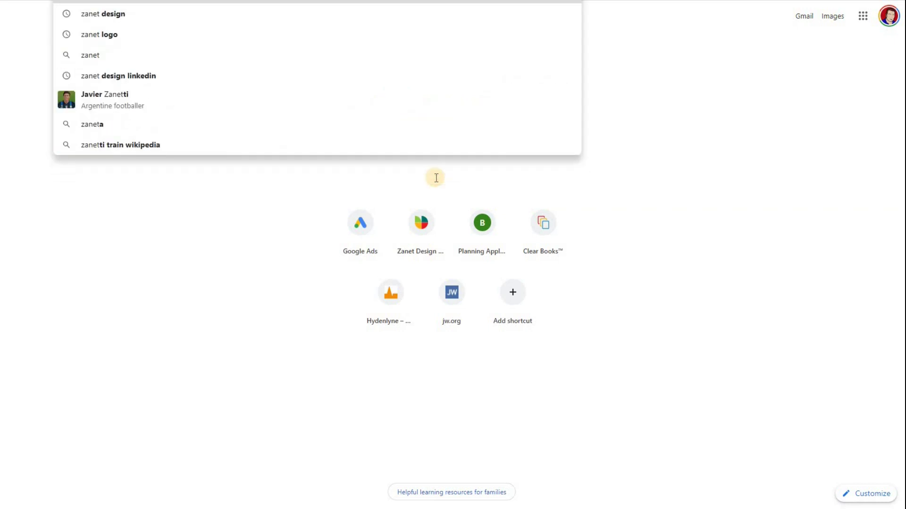
click(324, 22)
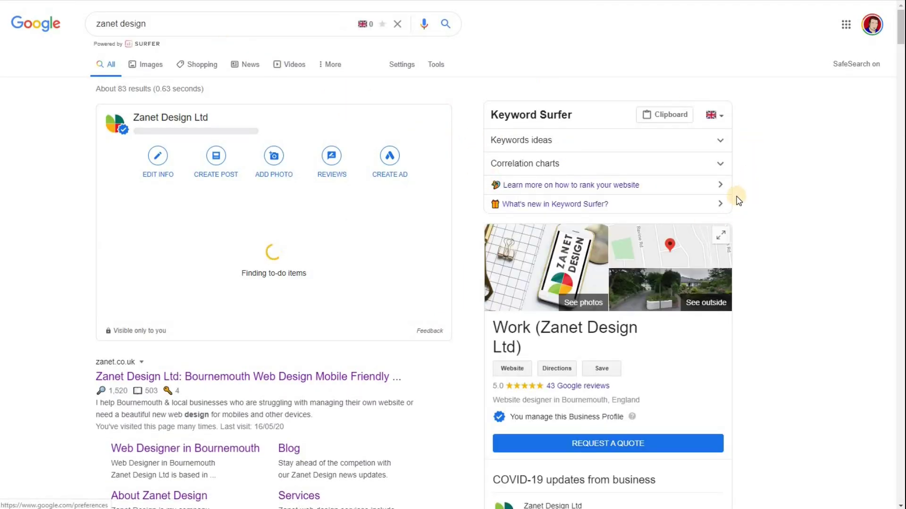
scroll(738, 200, down, 18)
scroll(728, 214, down, 4)
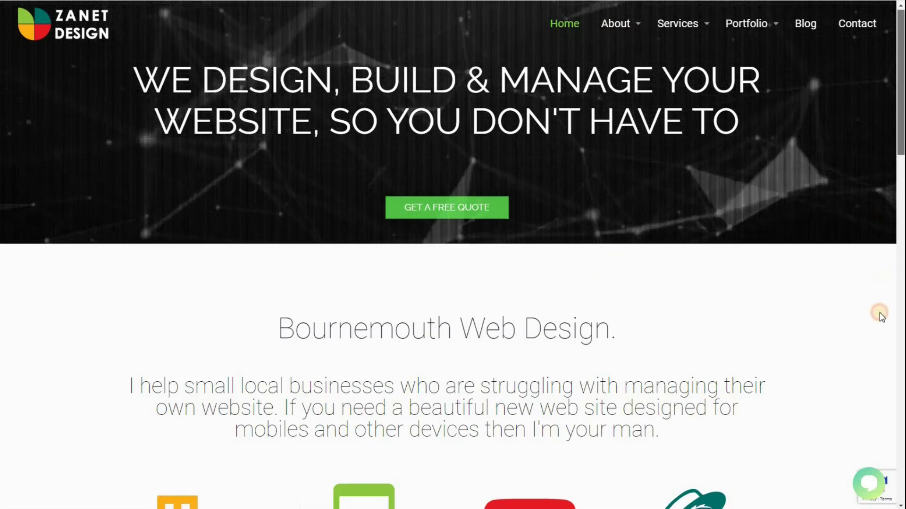
Look through the Zanet Design website's home page down to the business details and reviews in its footer.
scroll(870, 404, down, 20)
scroll(866, 472, down, 4)
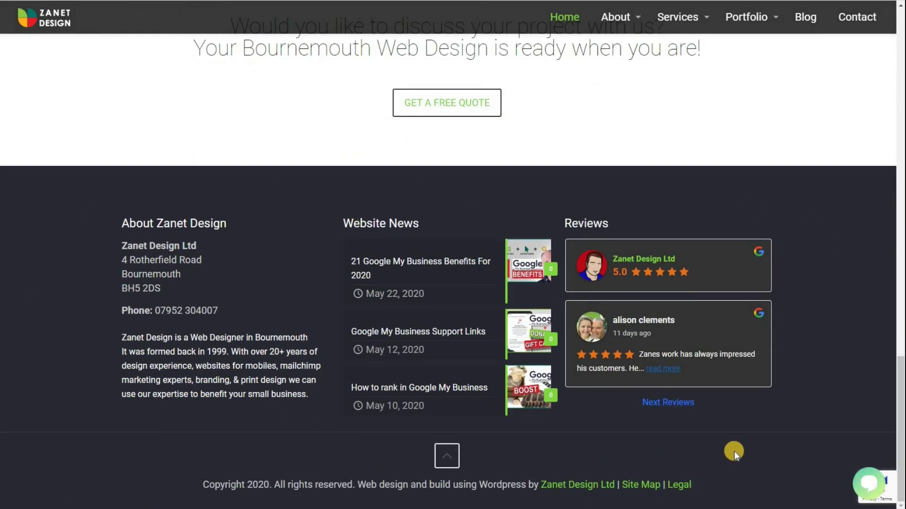
scroll(733, 451, up, 20)
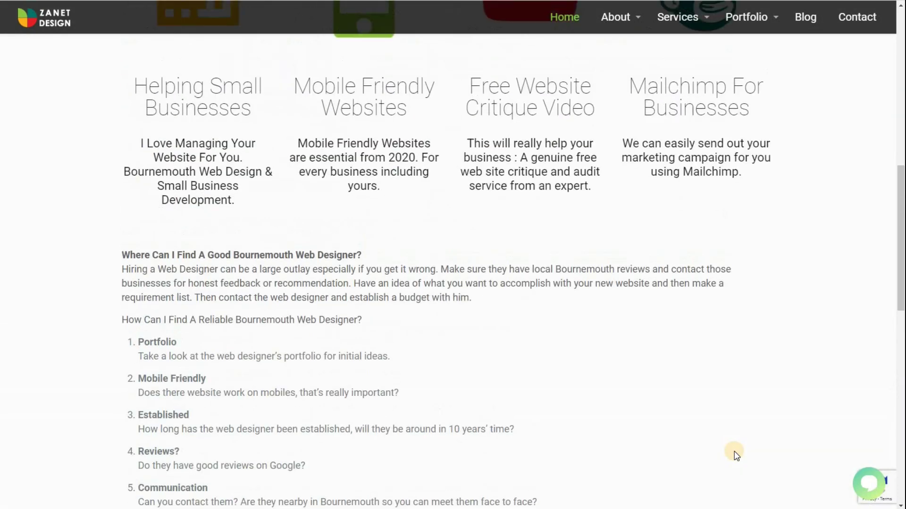
scroll(734, 455, up, 3)
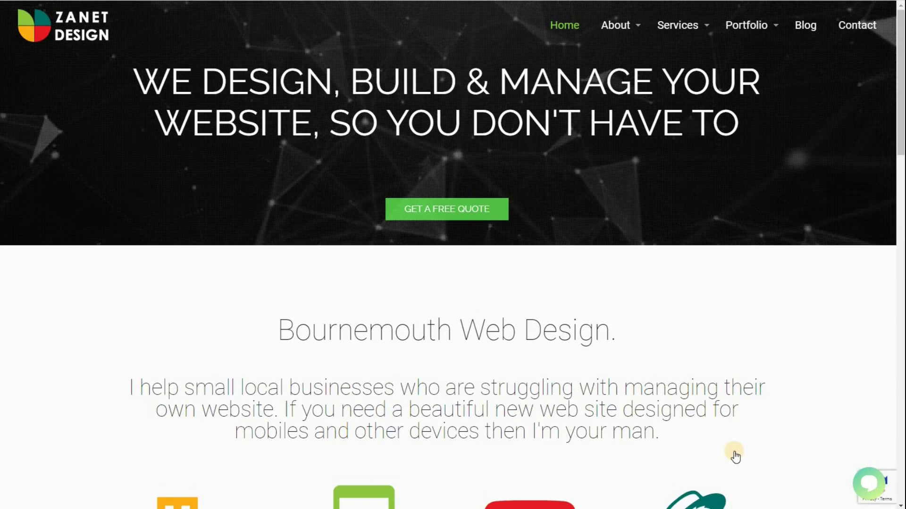
scroll(735, 455, down, 4)
scroll(734, 453, down, 15)
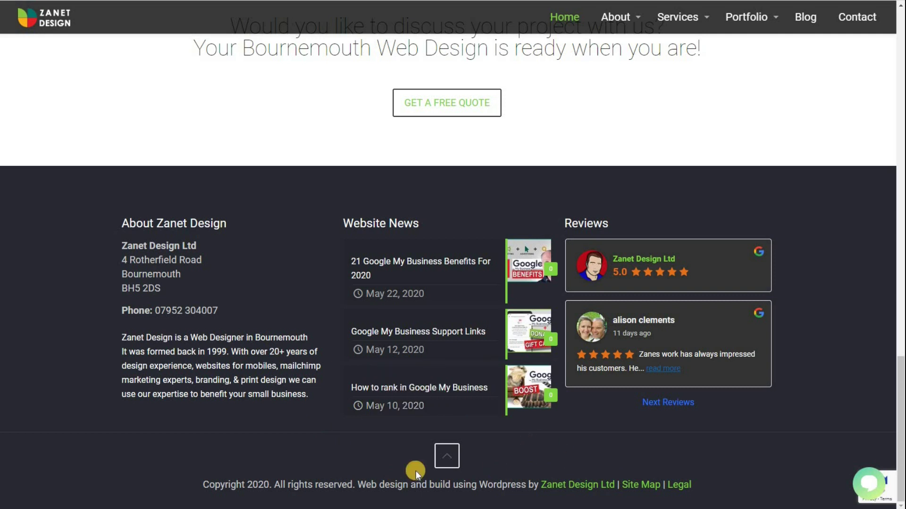
Switch to the Zanet YouTube channel's About page and examine its description and details.
click(491, 1)
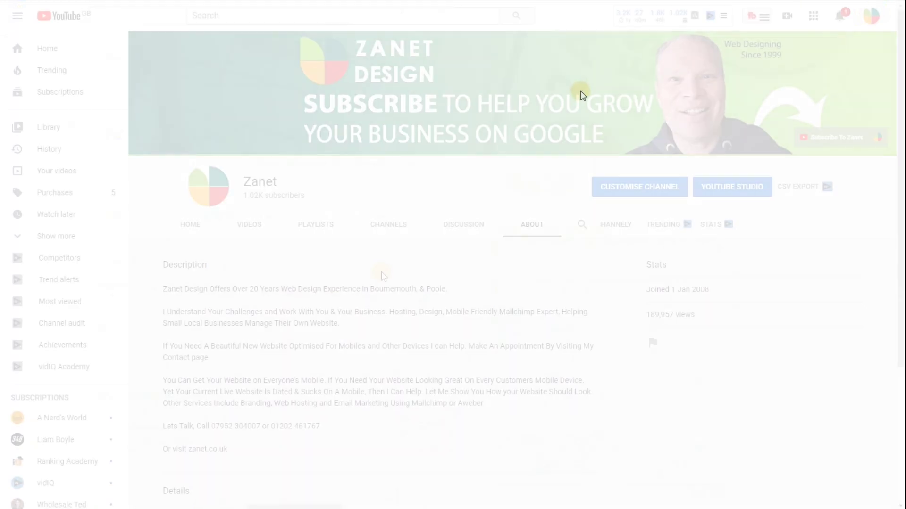
scroll(381, 272, down, 4)
scroll(525, 226, up, 2)
scroll(525, 226, up, 2)
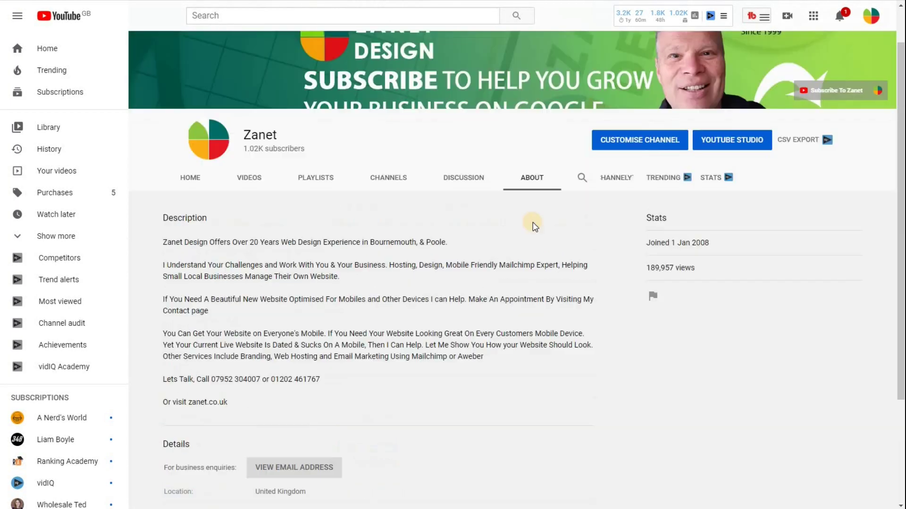
scroll(381, 292, down, 3)
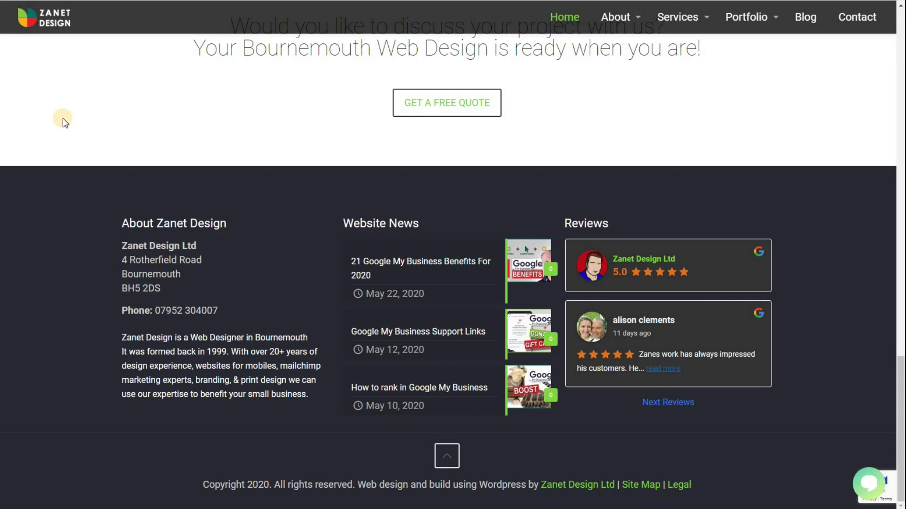
View the source code of the Zanet Design home page and search it for "schema".
scroll(71, 151, up, 10)
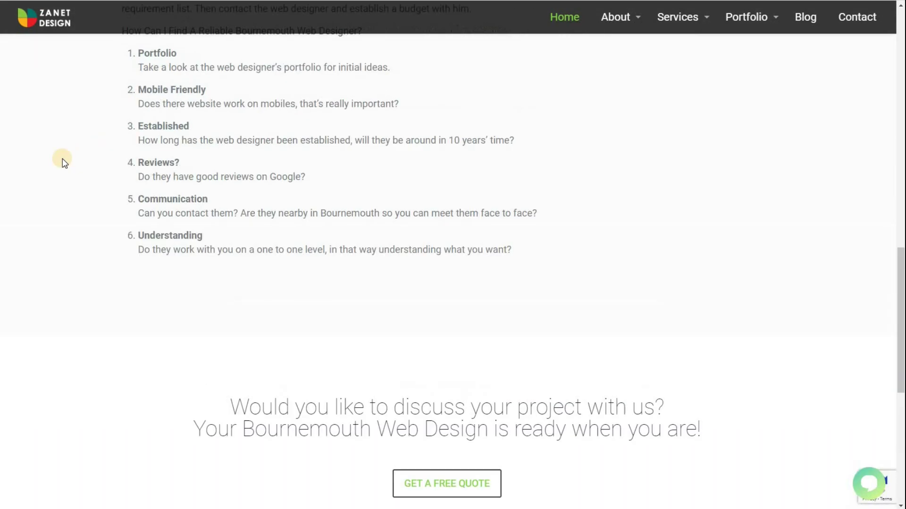
scroll(66, 151, up, 5)
right_click(66, 157)
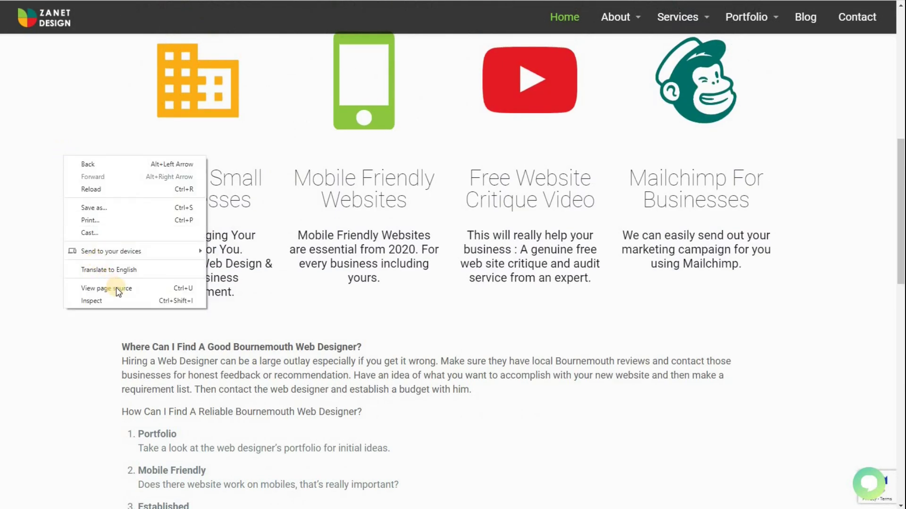
click(131, 281)
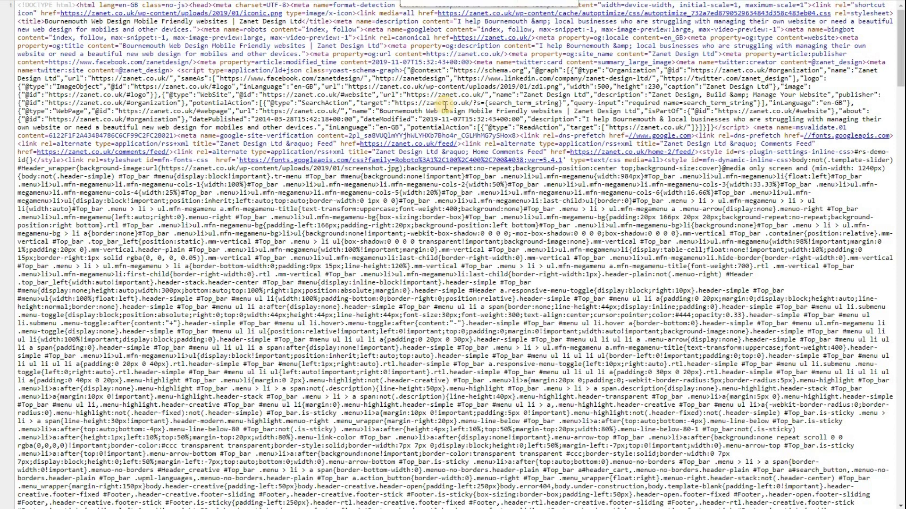
text(schema)
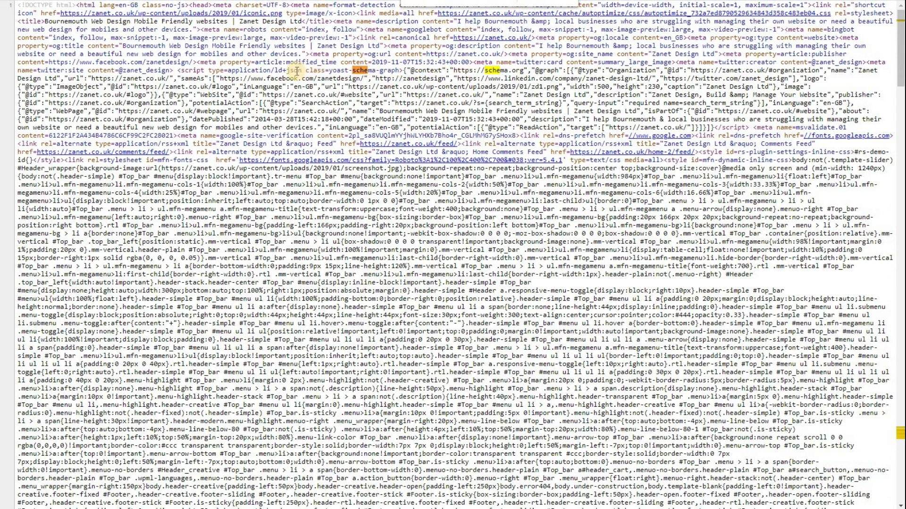
Examine the Organization schema markup in the page source, highlighting its name, site URL and sameAs social profile links.
drag(178, 70, 217, 70)
drag(412, 66, 515, 71)
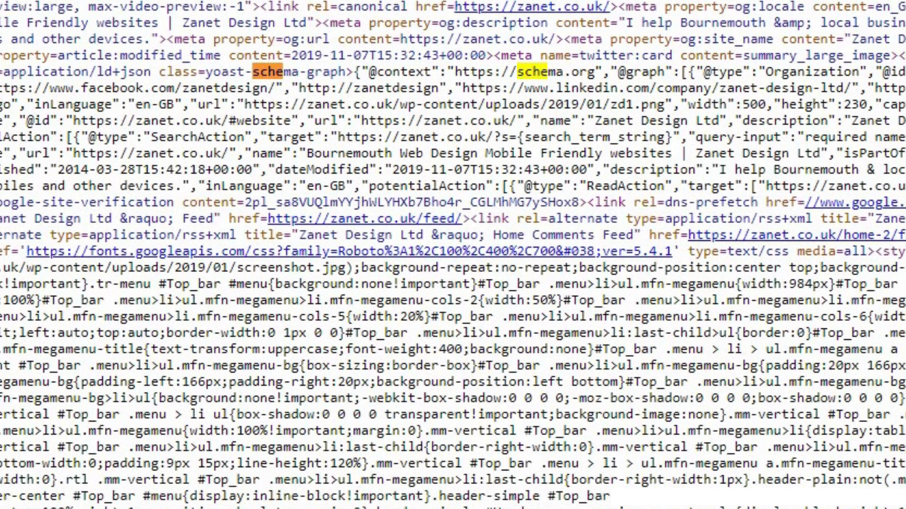
drag(10, 88, 883, 75)
click(881, 91)
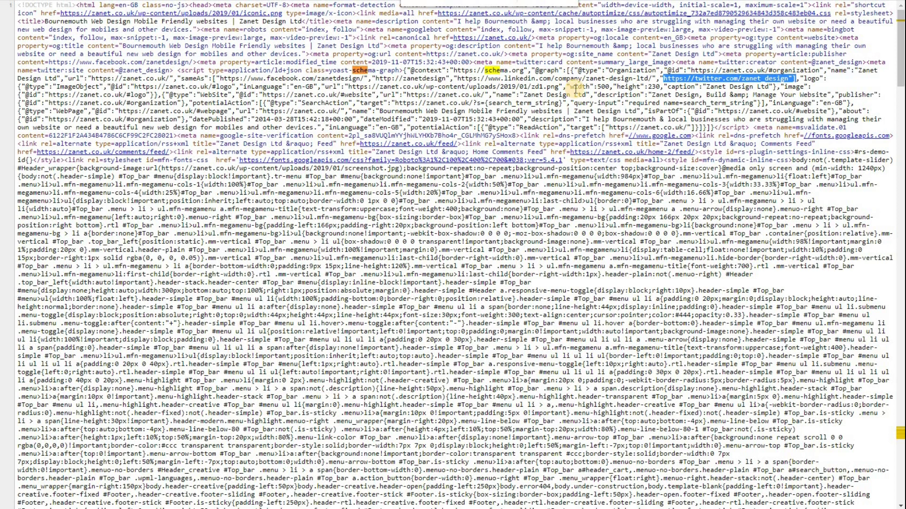
drag(447, 70, 548, 93)
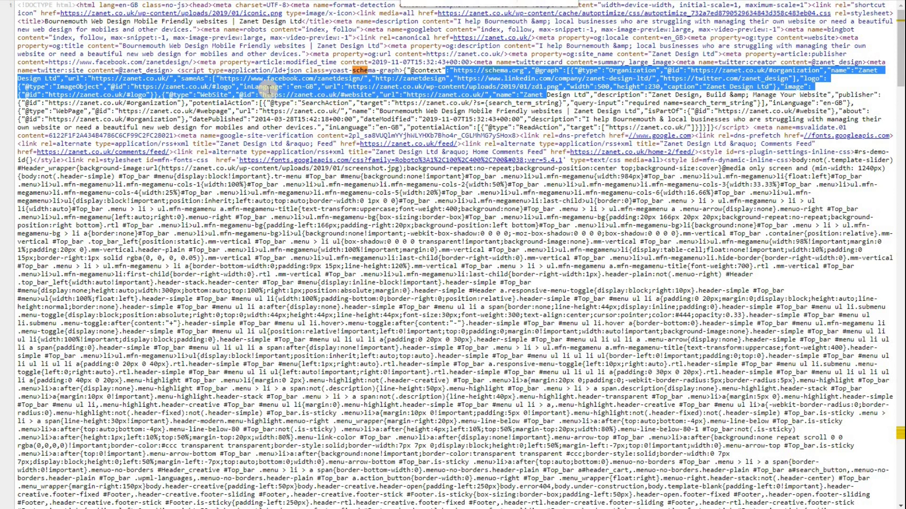
double_click(184, 78)
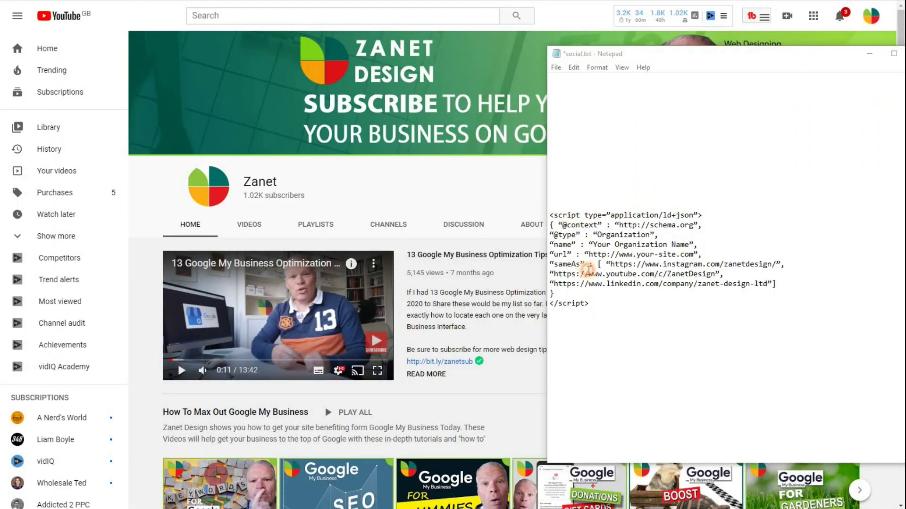
Switch to social.txt in Notepad and highlight the whole JSON-LD script to review it.
drag(589, 304, 589, 274)
drag(553, 215, 551, 214)
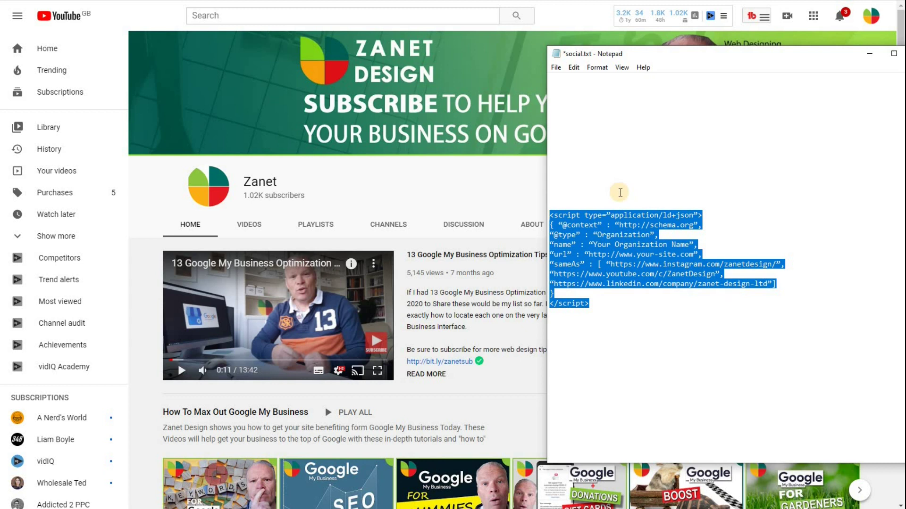
click(612, 232)
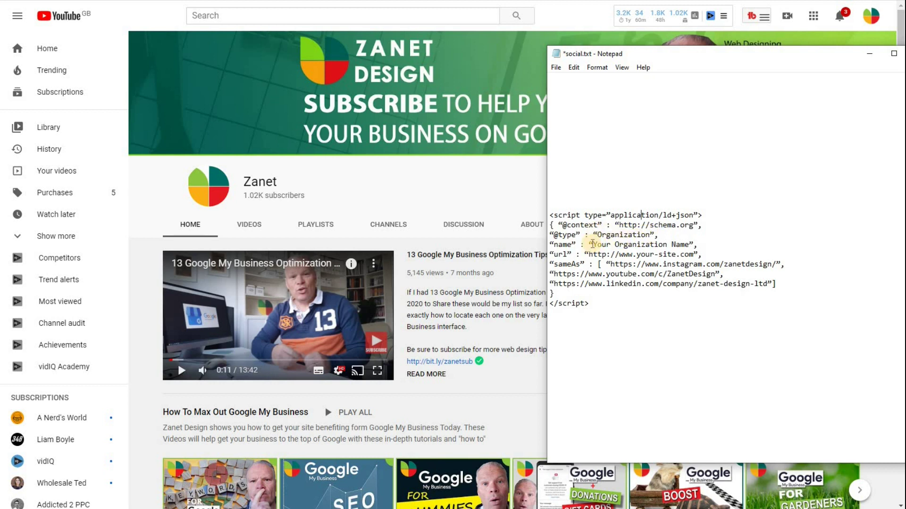
Replace the placeholder organization name in the script with "Zanet Design Ltd".
click(593, 245)
drag(637, 242, 690, 242)
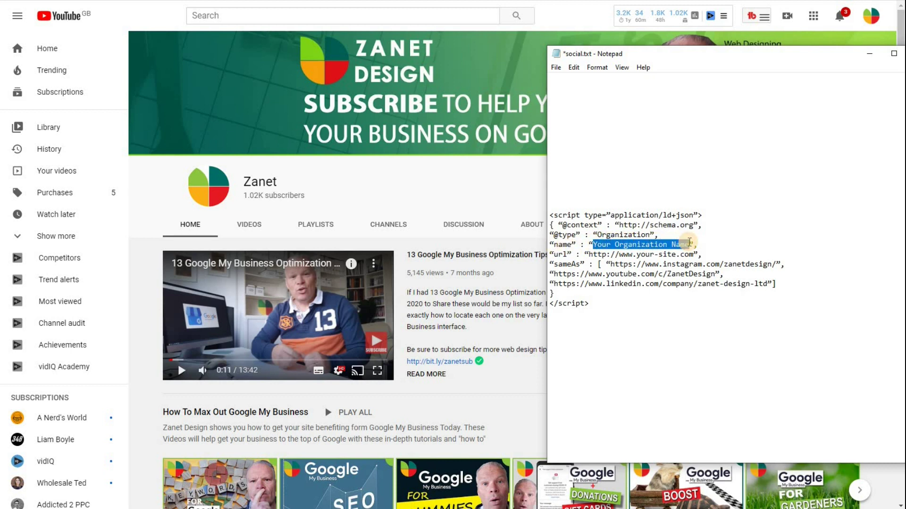
text(Zanet D)
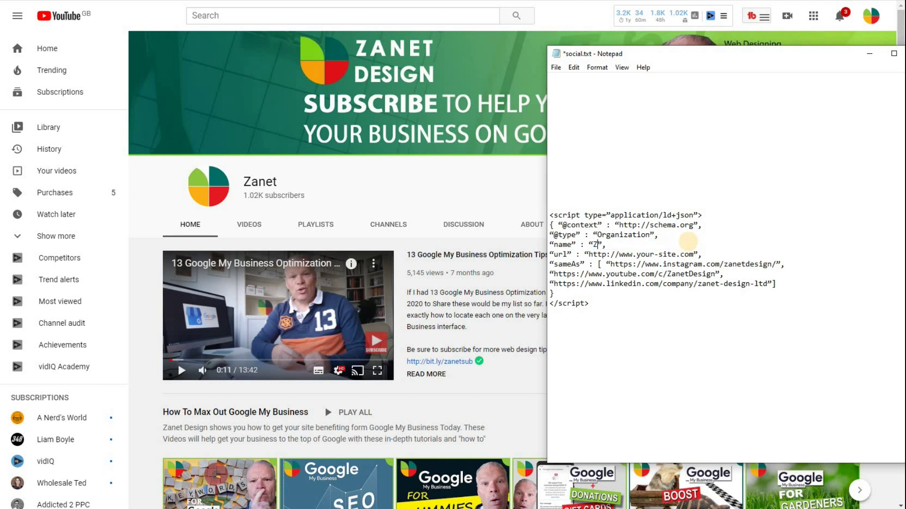
text(esign Ltd)
click(677, 244)
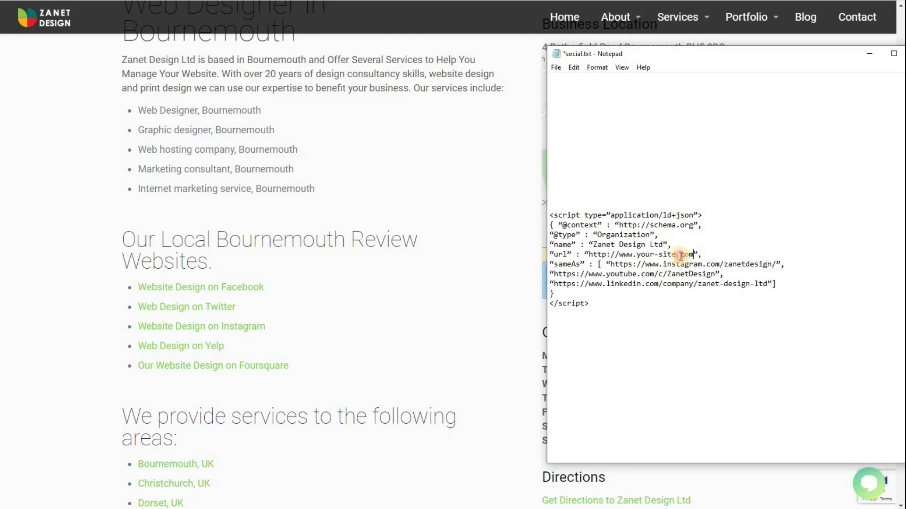
drag(693, 254, 596, 256)
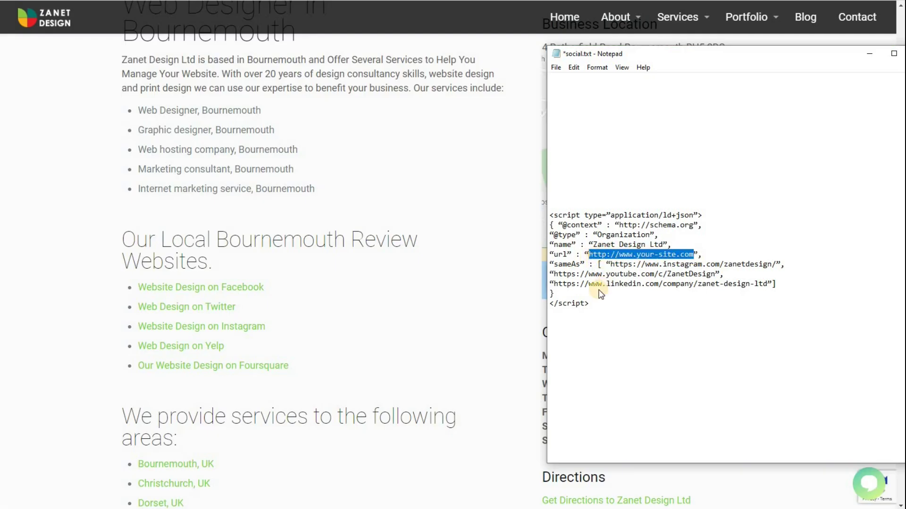
right_click(611, 255)
click(576, 301)
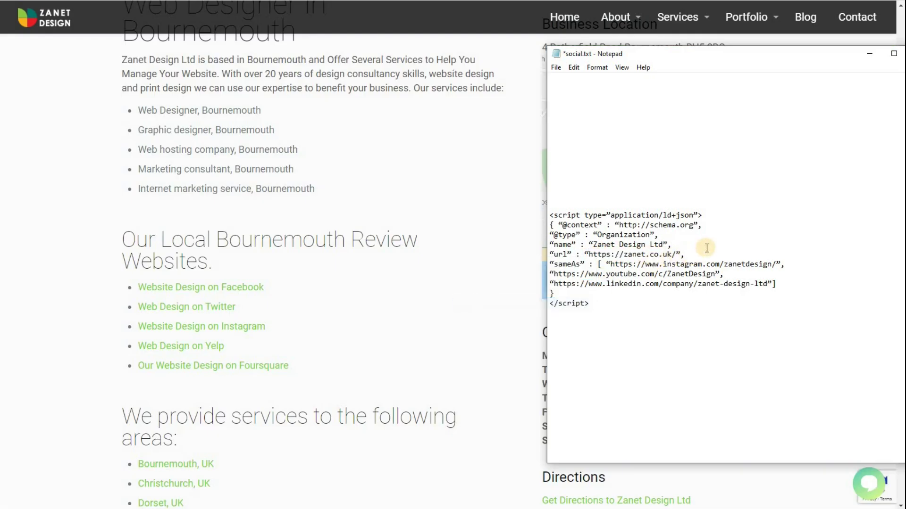
key(BackSpace)
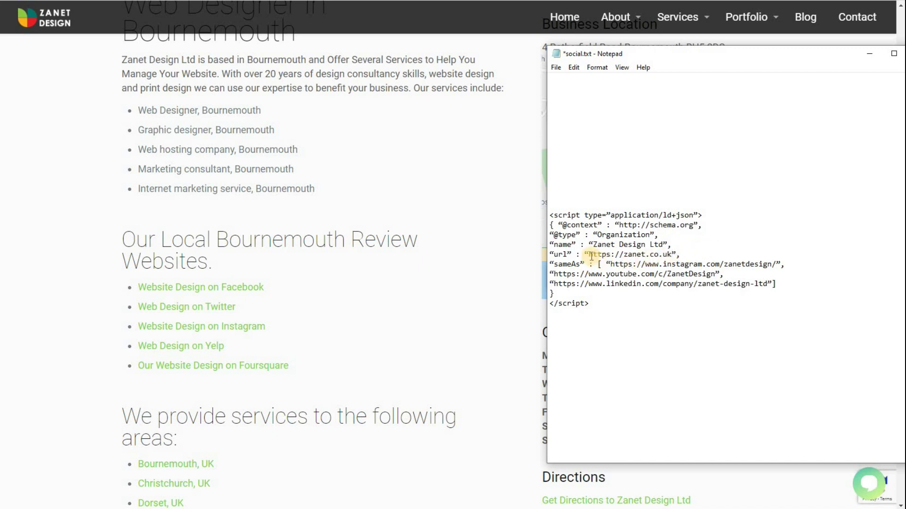
click(671, 254)
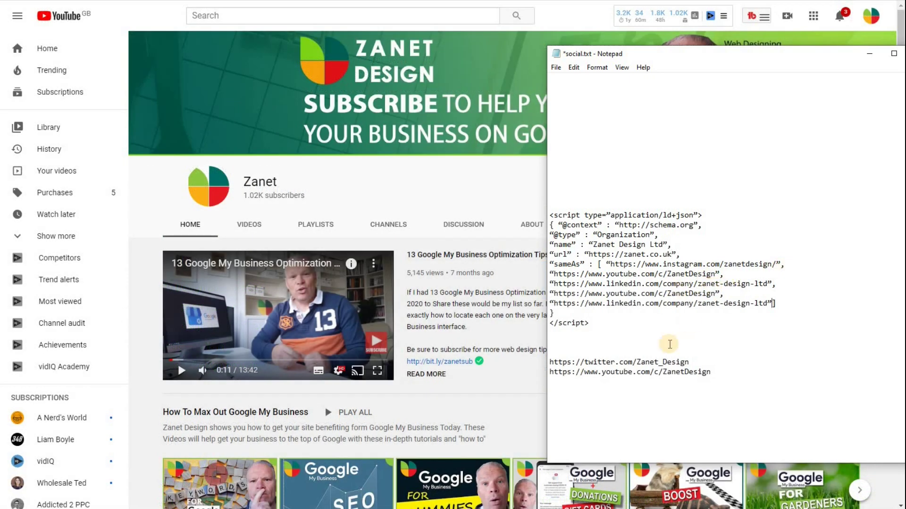
drag(690, 362, 549, 363)
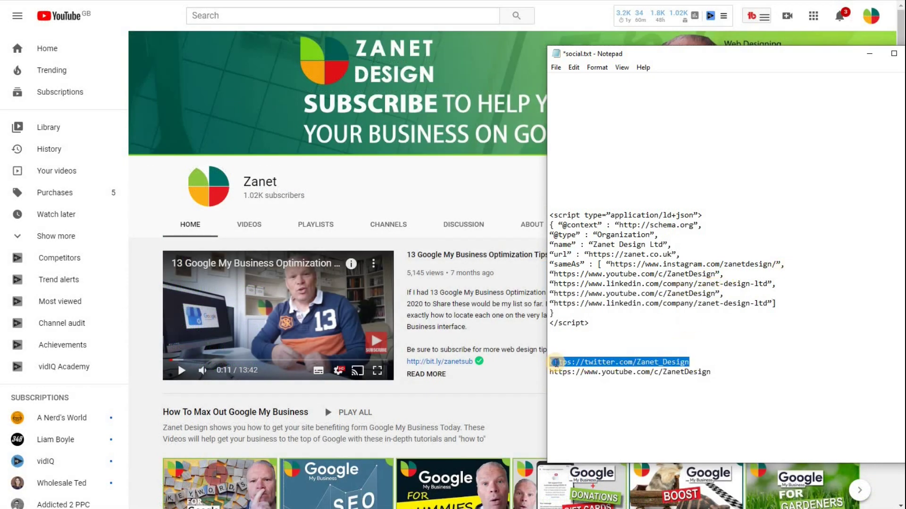
right_click(550, 363)
click(542, 219)
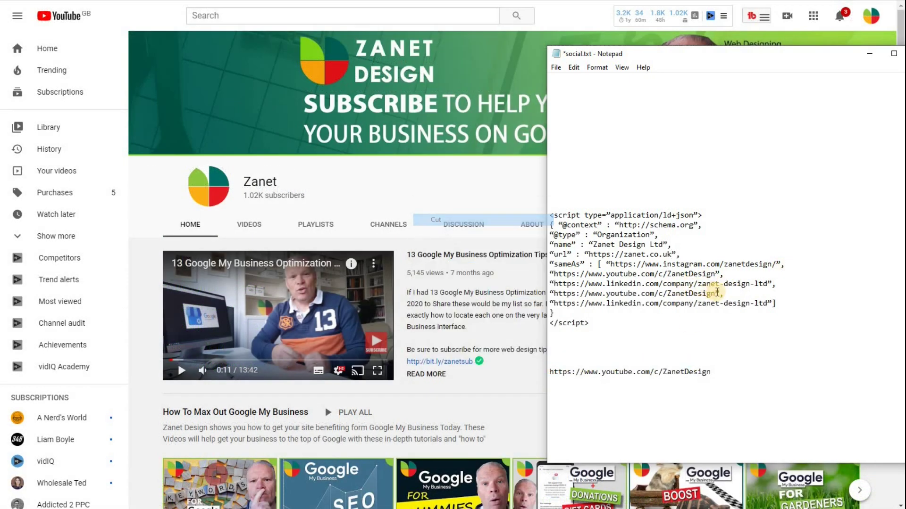
drag(715, 293, 555, 293)
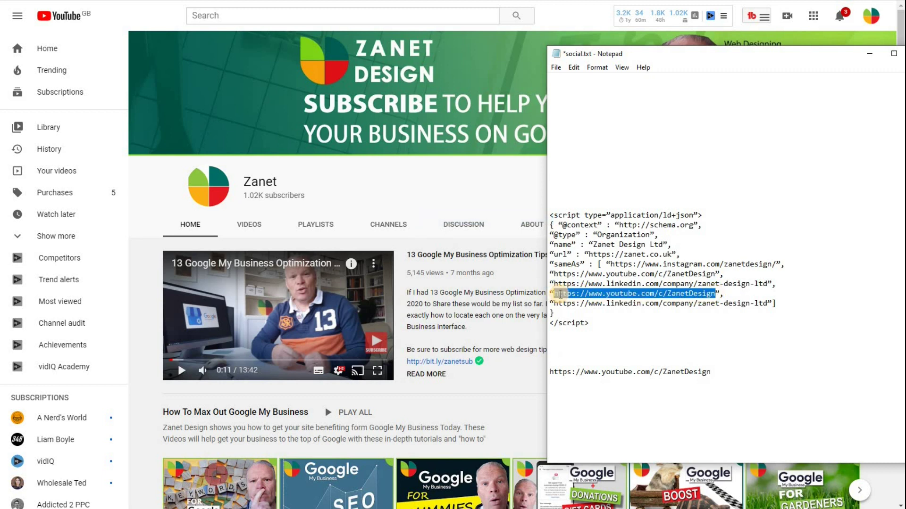
right_click(556, 295)
click(527, 340)
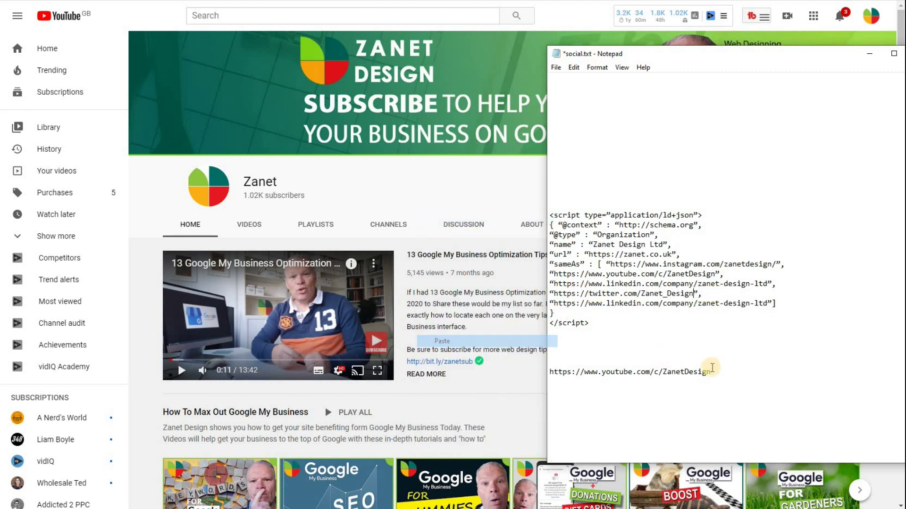
click(554, 373)
key(shift+Up)
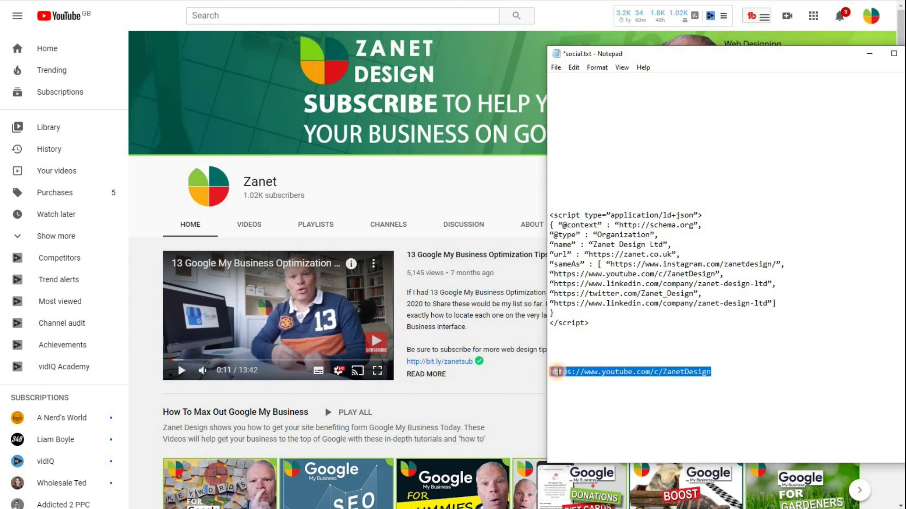
right_click(558, 370)
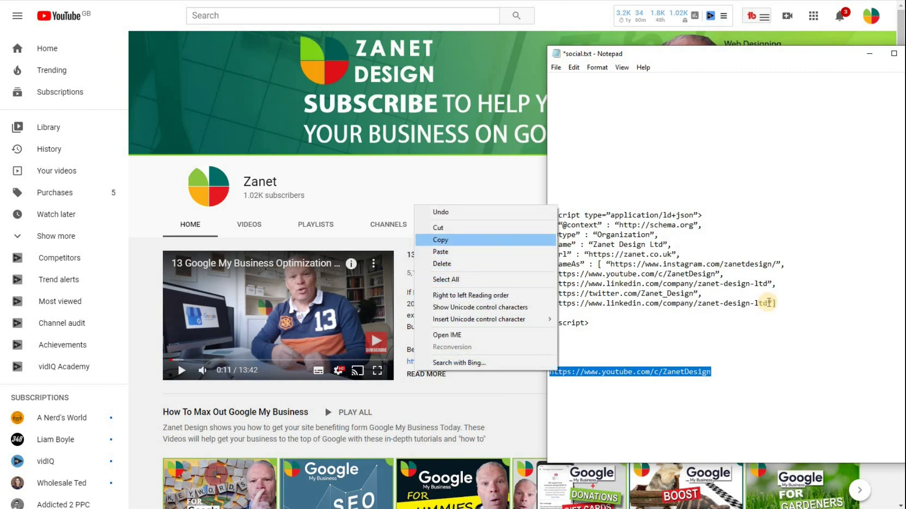
click(482, 239)
drag(768, 304, 750, 304)
drag(618, 305, 555, 304)
right_click(559, 306)
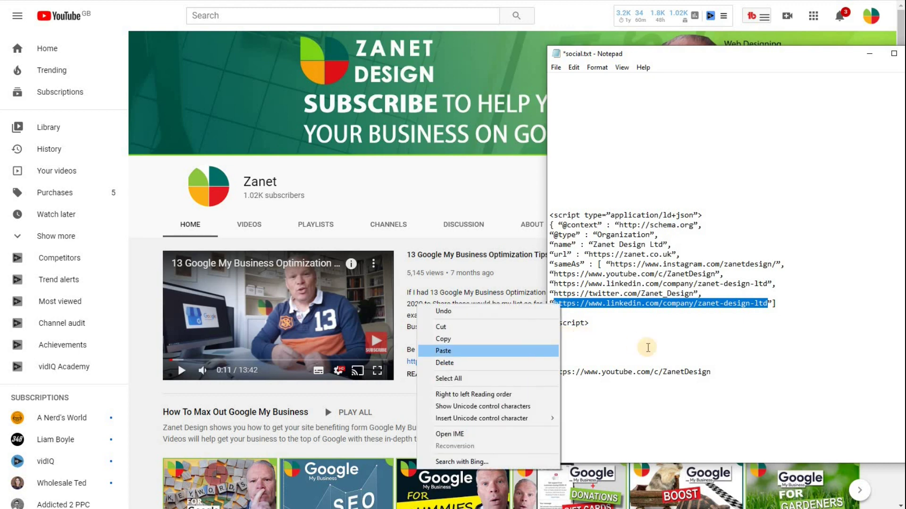
click(536, 351)
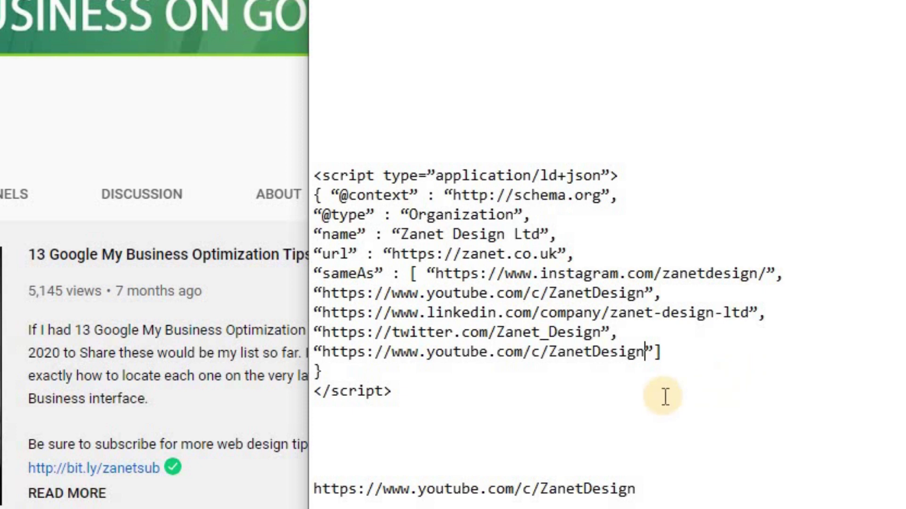
Remove the leftover YouTube link below the script and copy the complete JSON-LD script.
drag(655, 489, 438, 455)
drag(439, 393, 303, 169)
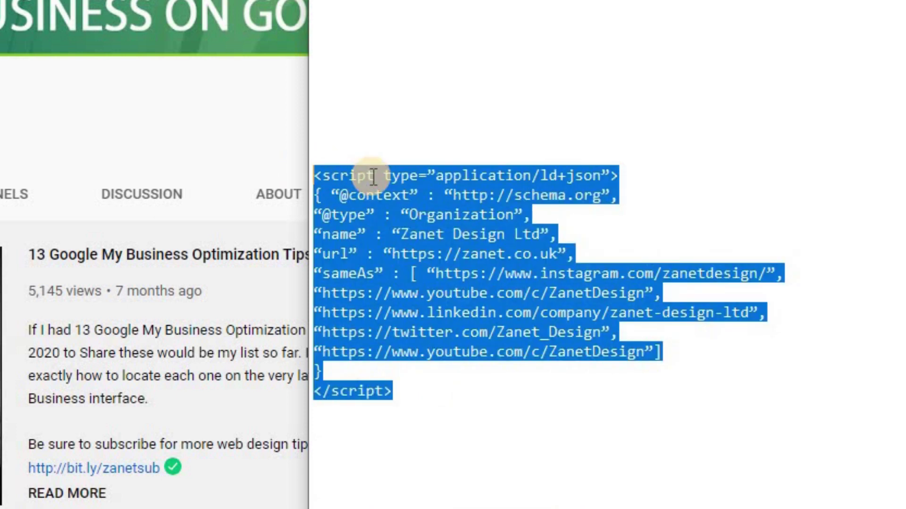
right_click(381, 220)
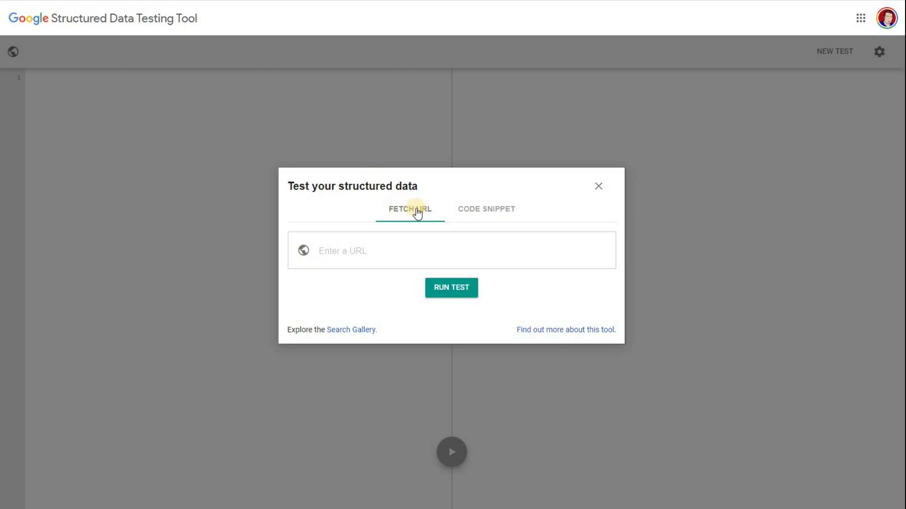
Paste the script as a code snippet into Google's Structured Data Testing Tool and run the test.
click(497, 213)
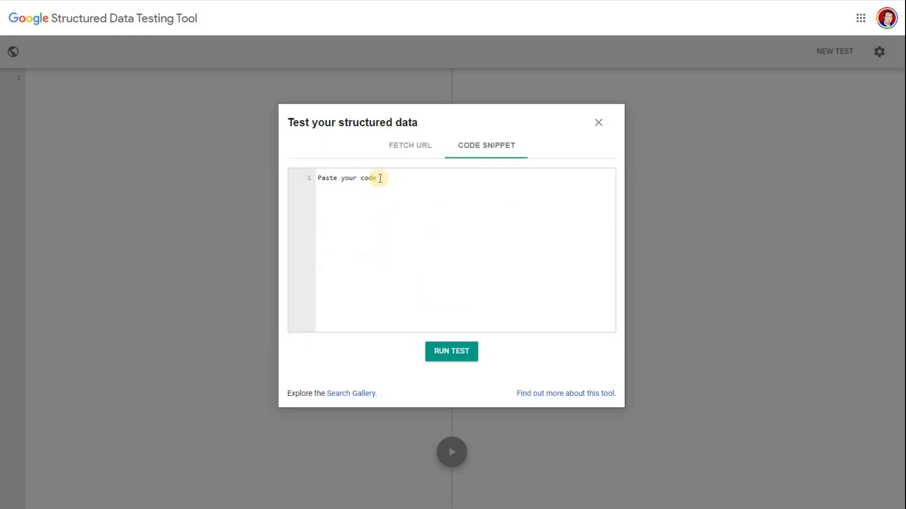
key(ctrl+v)
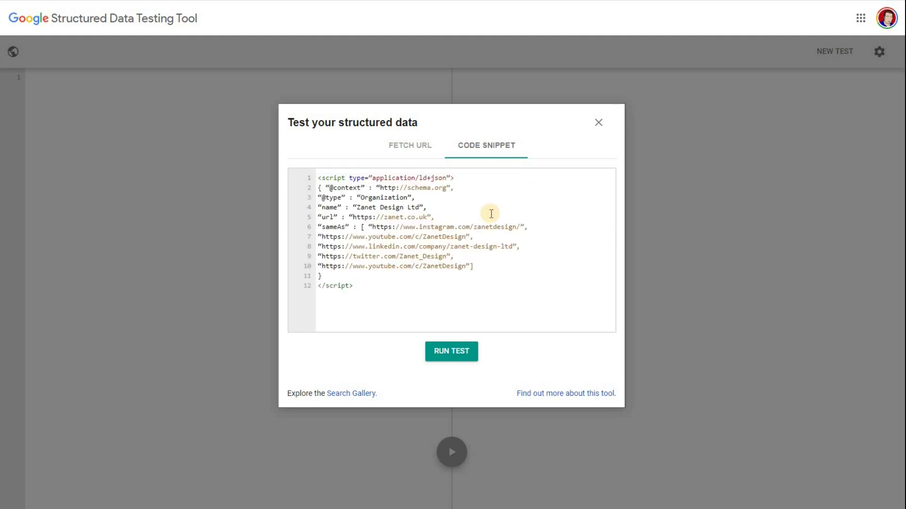
click(460, 351)
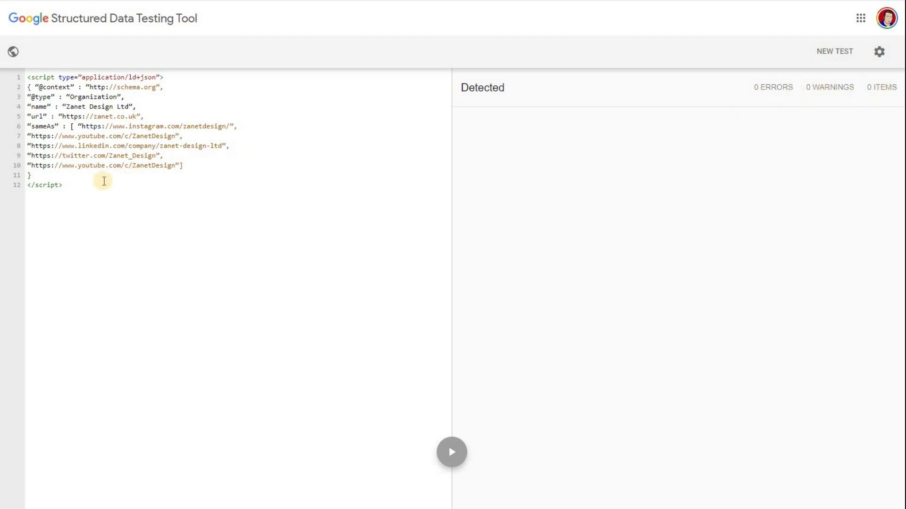
key(ctrl+a)
click(150, 239)
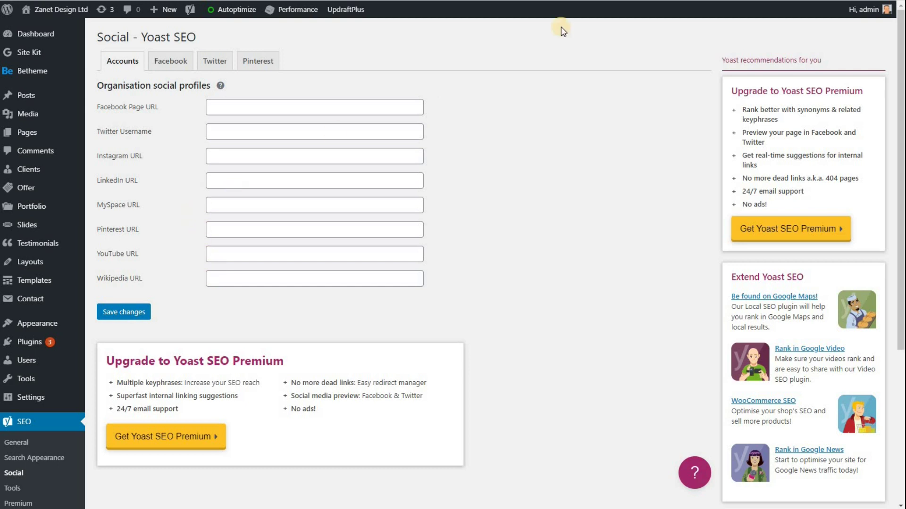
From the Yoast SEO social settings, go through the open business pages to the Zanet Design Ltd LinkedIn page.
key(ctrl+Tab)
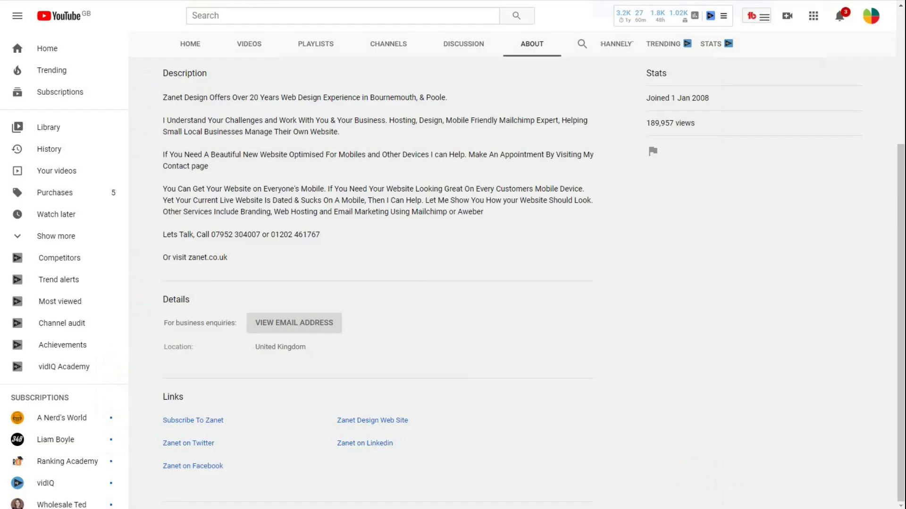
key(ctrl+Tab)
key(ctrl+Tab)
key(ctrl+Tab)
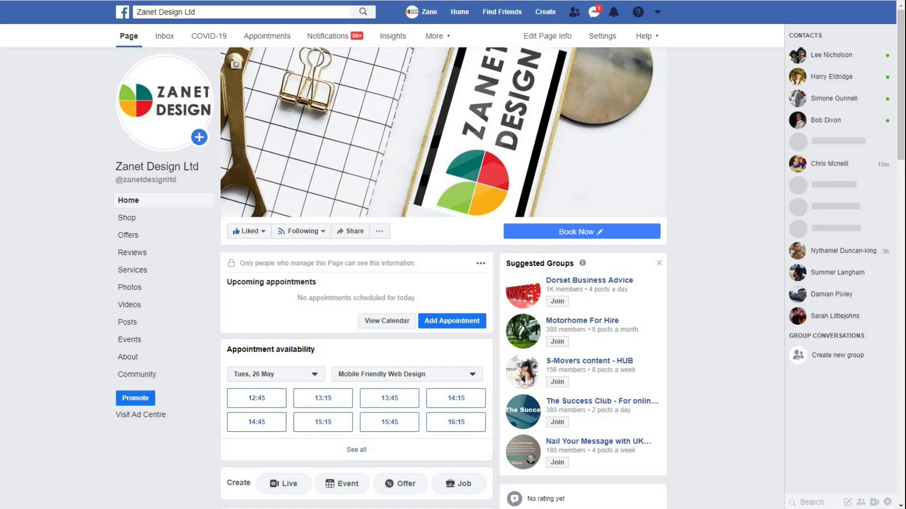
key(ctrl+Tab)
key(ctrl+Tab)
key(ctrl+Tab)
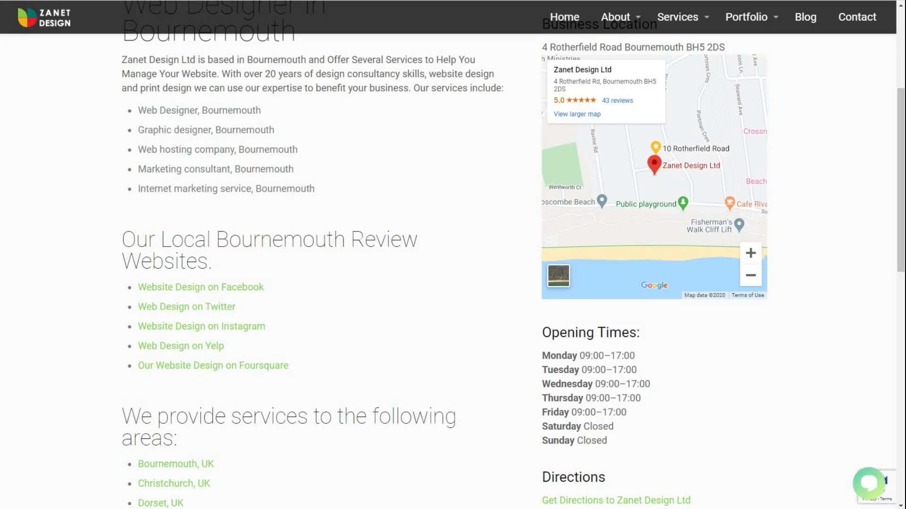
key(ctrl+Tab)
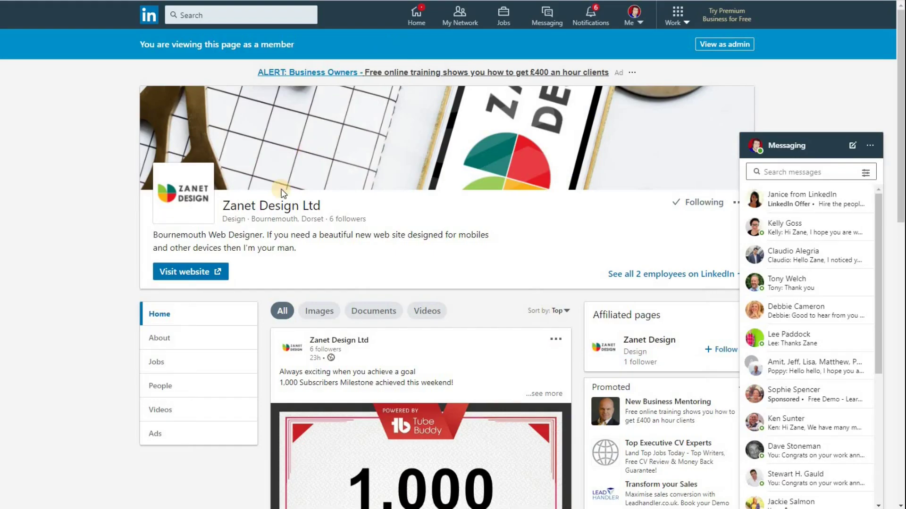
Open the source code of the zanet.co.uk home page and find "schema" in it.
key(ctrl+Tab)
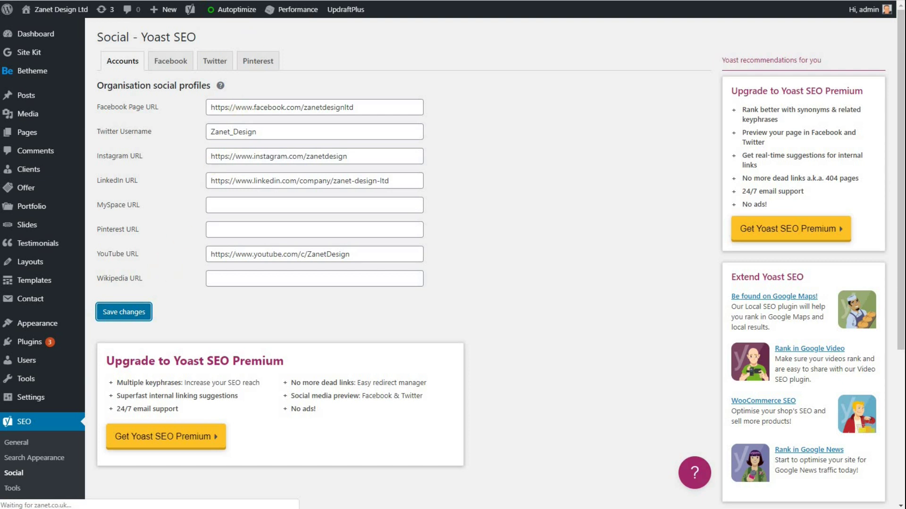
key(ctrl+u)
key(ctrl+f)
text(schema)
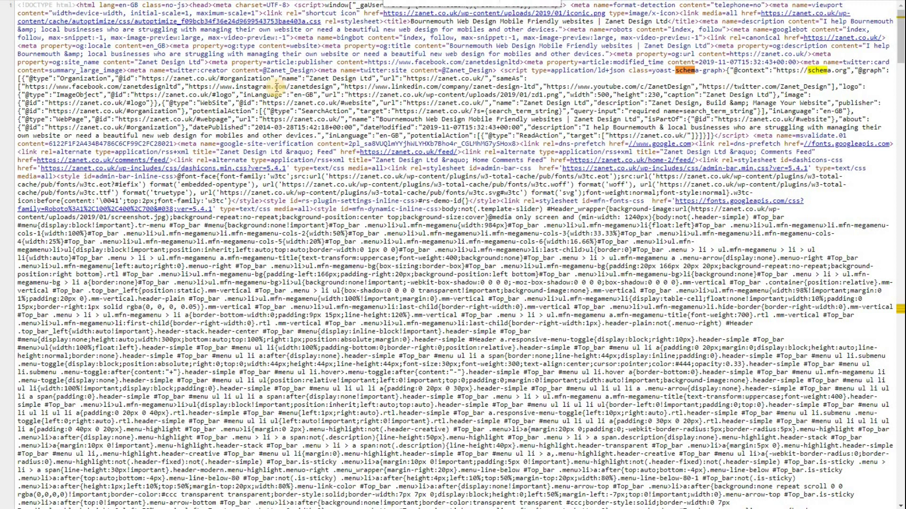
Highlight the Facebook, Instagram, LinkedIn, YouTube and Twitter links in the Organization schema's sameAs list.
drag(64, 87, 150, 87)
drag(231, 86, 298, 87)
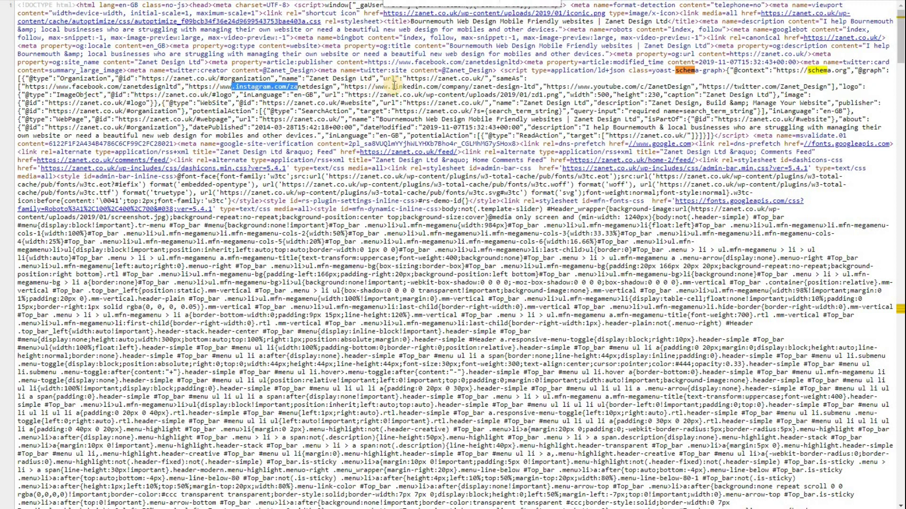
drag(394, 87, 466, 86)
drag(593, 87, 648, 86)
click(742, 86)
key(shift+Home)
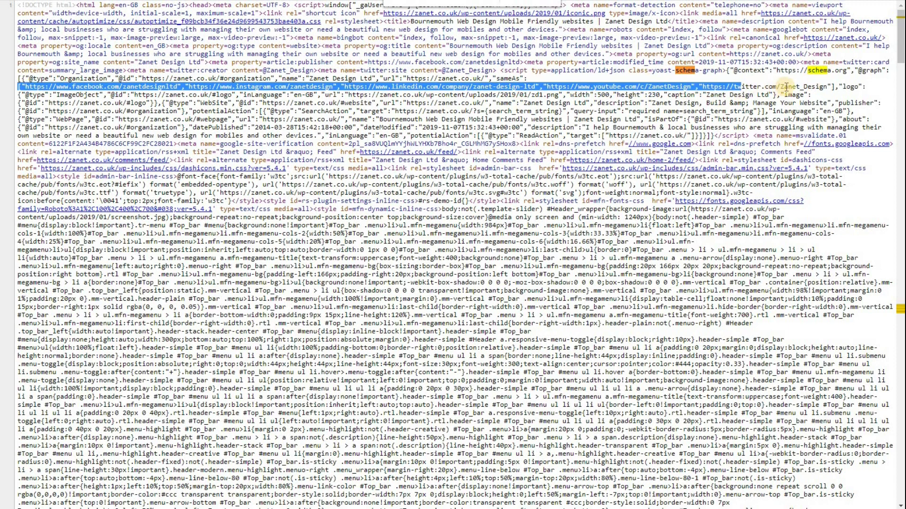
drag(785, 86, 736, 87)
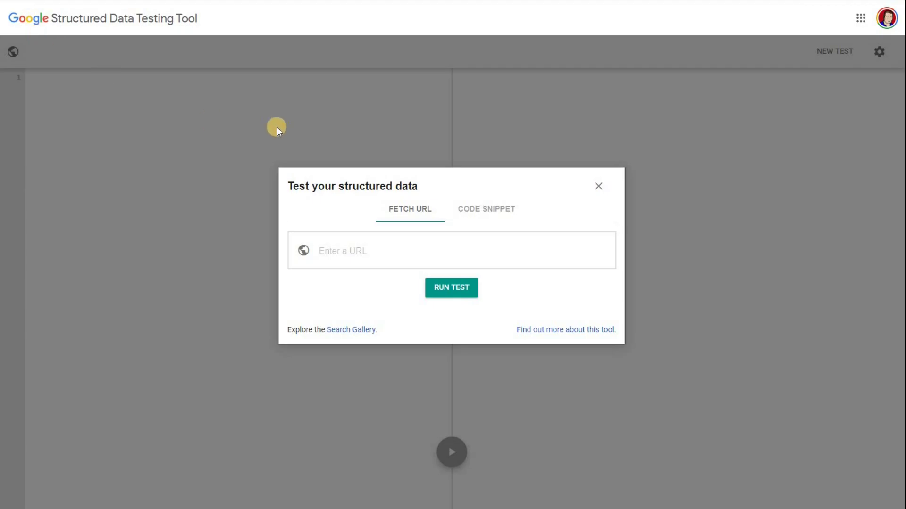
right_click(346, 251)
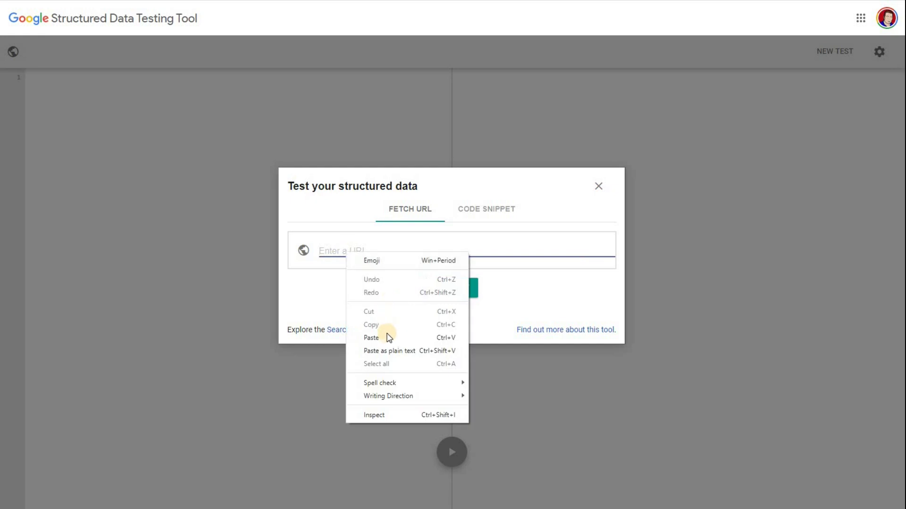
click(389, 338)
click(452, 286)
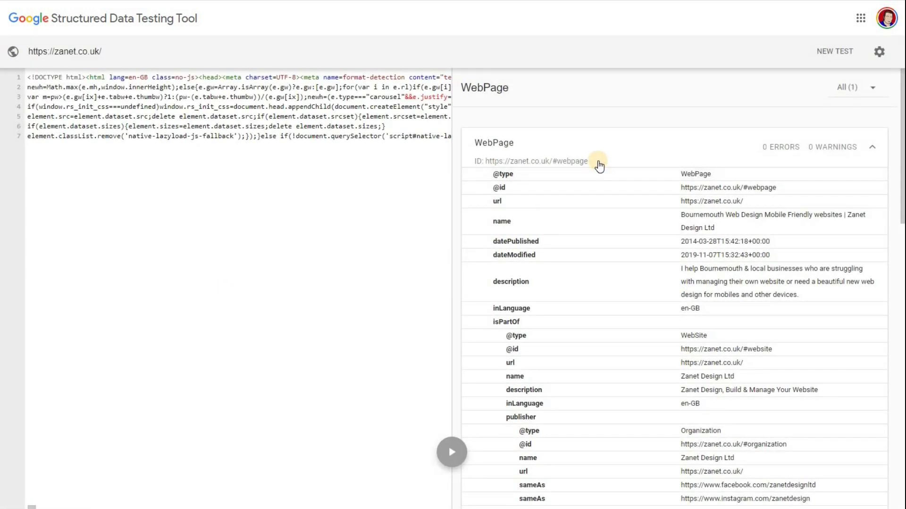
scroll(599, 165, down, 3)
scroll(599, 165, down, 2)
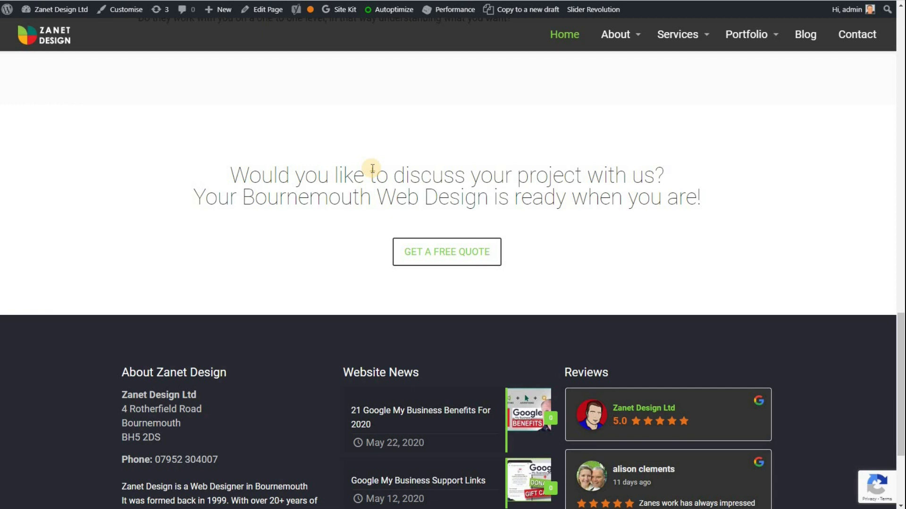
Examine the home page footer, and the search results and business panel Google shows for zanet design.
scroll(372, 168, down, 3)
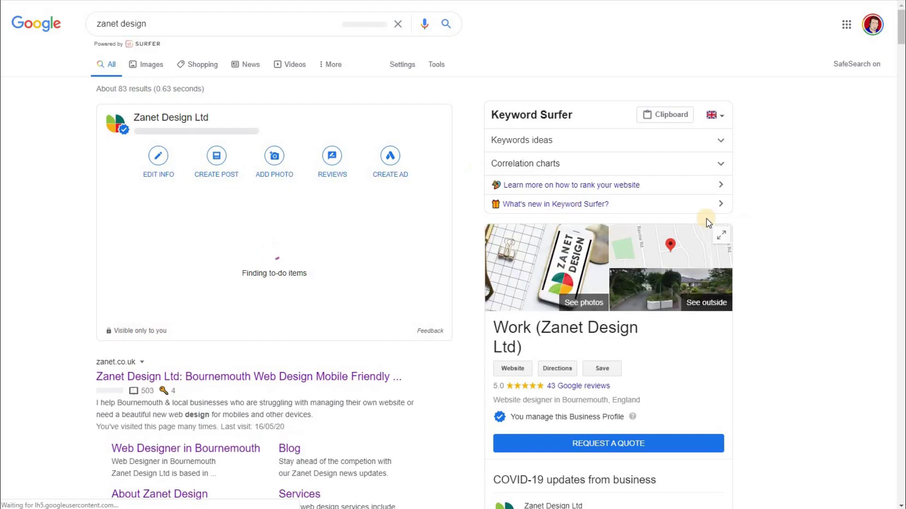
scroll(738, 198, down, 15)
scroll(728, 214, down, 7)
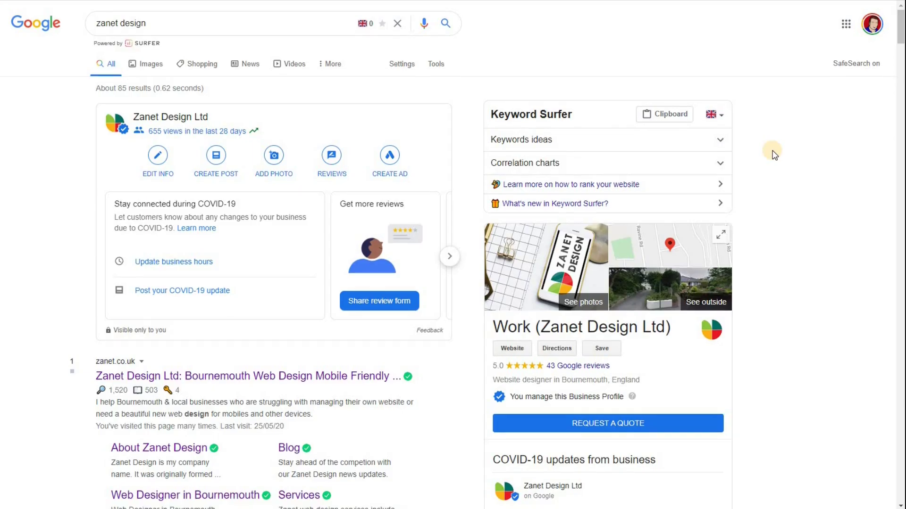
scroll(774, 155, down, 2)
scroll(774, 155, down, 2)
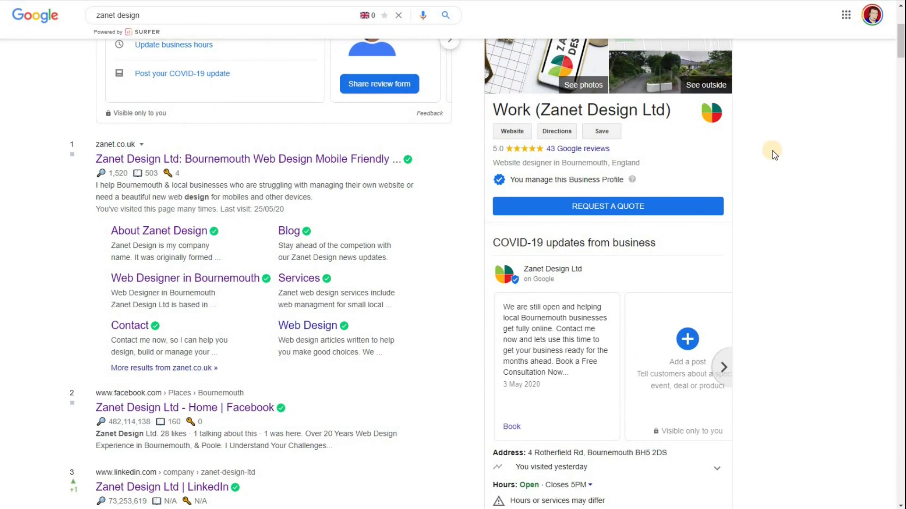
scroll(775, 154, up, 3)
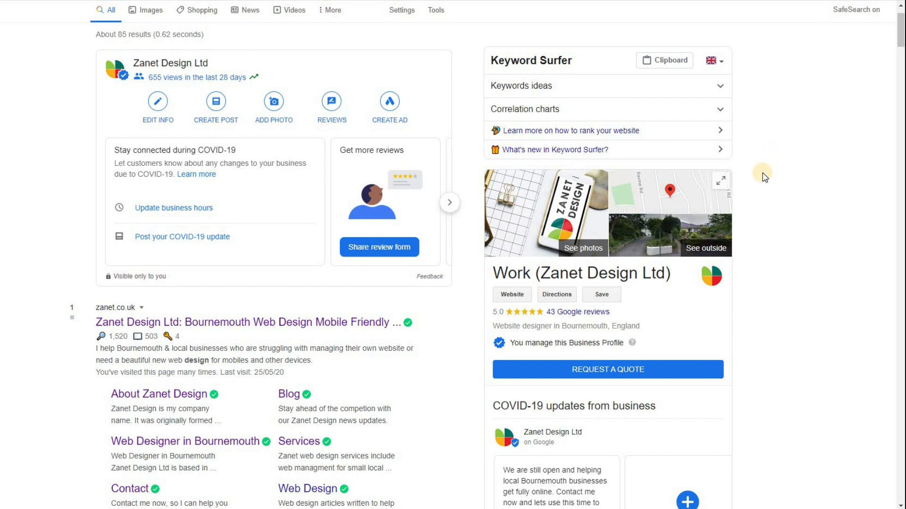
scroll(765, 178, down, 2)
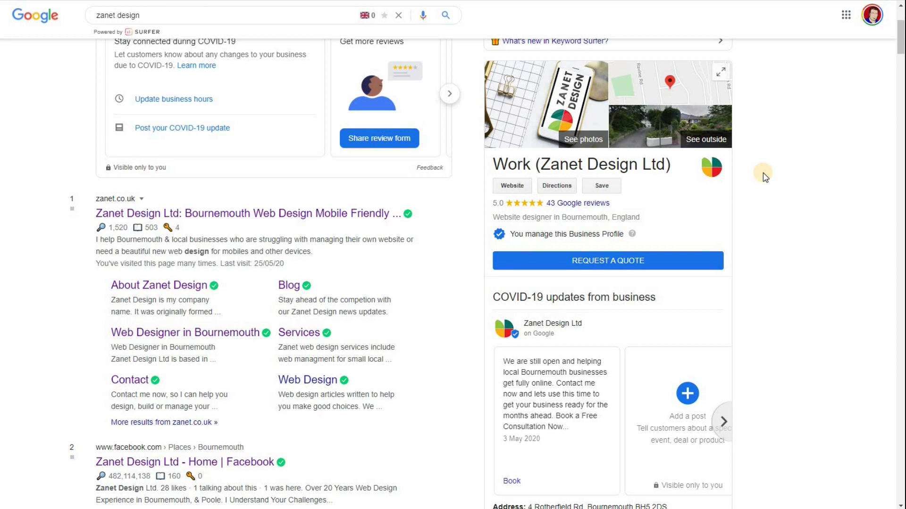
scroll(765, 178, down, 5)
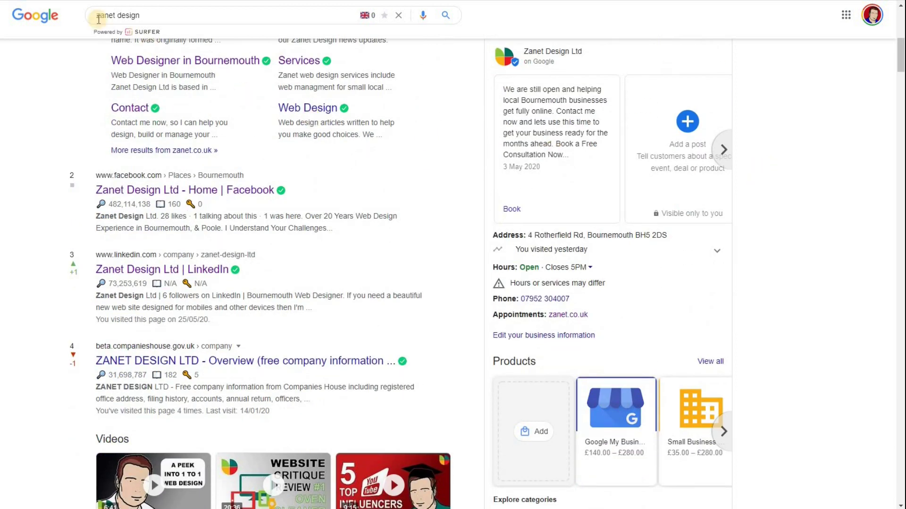
scroll(760, 208, up, 2)
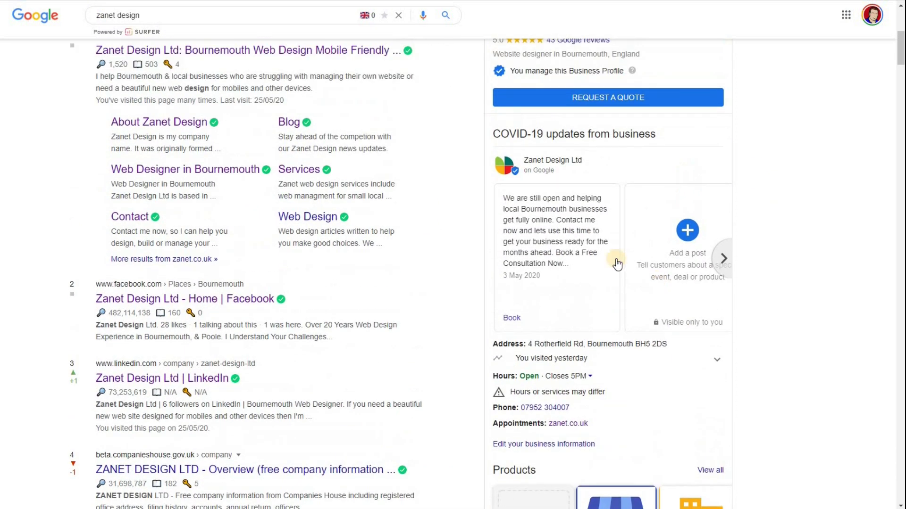
Open the business information editor from the Zanet Design Ltd panel and look through all its fields.
scroll(599, 276, down, 3)
click(532, 282)
click(477, 251)
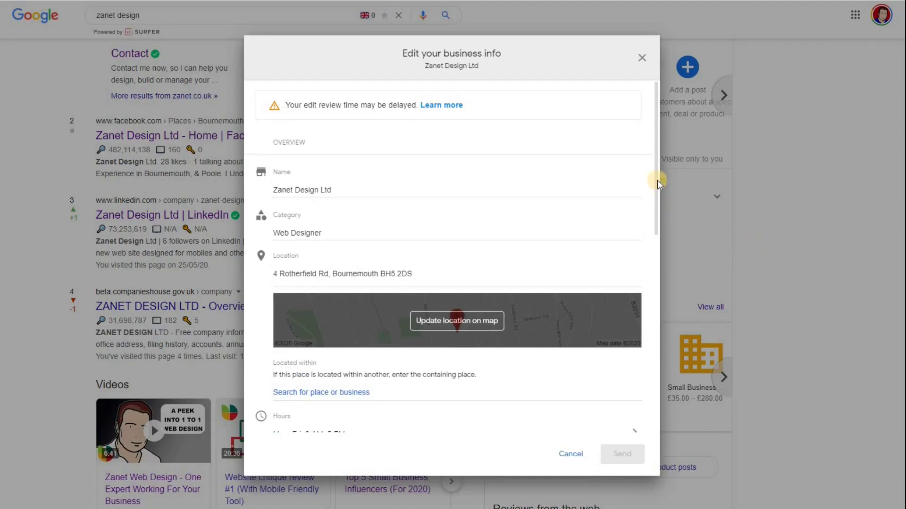
scroll(654, 202, down, 3)
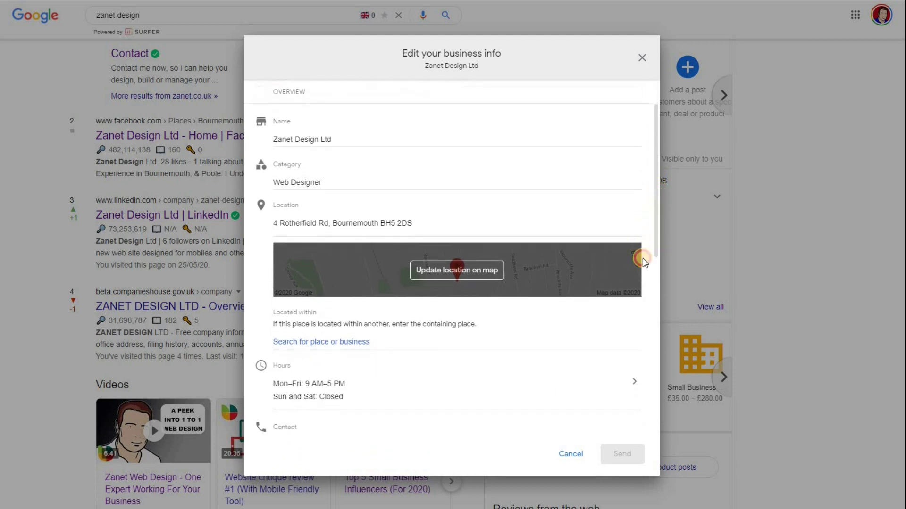
scroll(636, 291, down, 5)
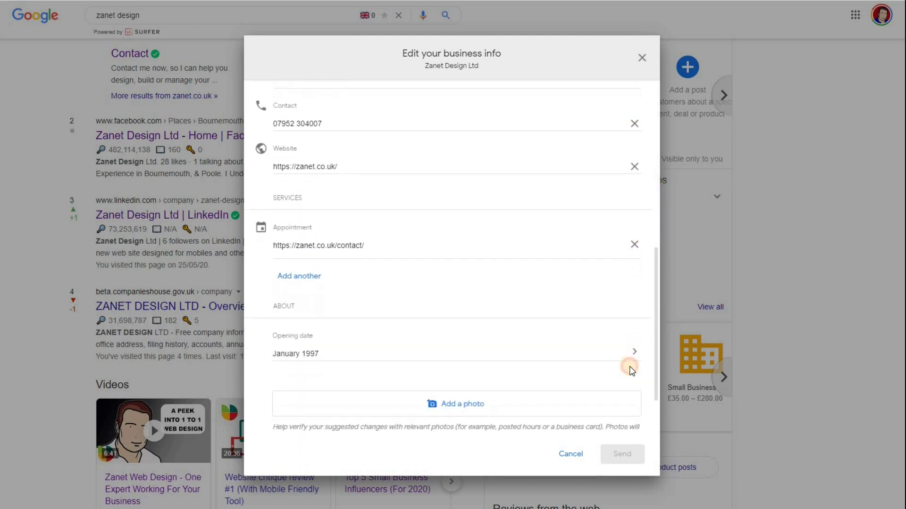
scroll(629, 383, down, 1)
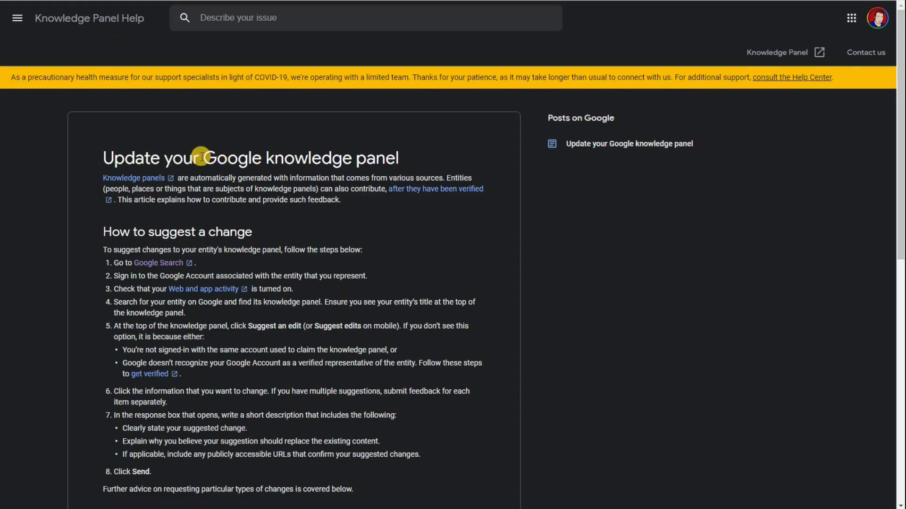
In the Knowledge Panel Help article, highlight "How to suggest a change" and expand the advice on Social profiles.
drag(200, 155, 376, 153)
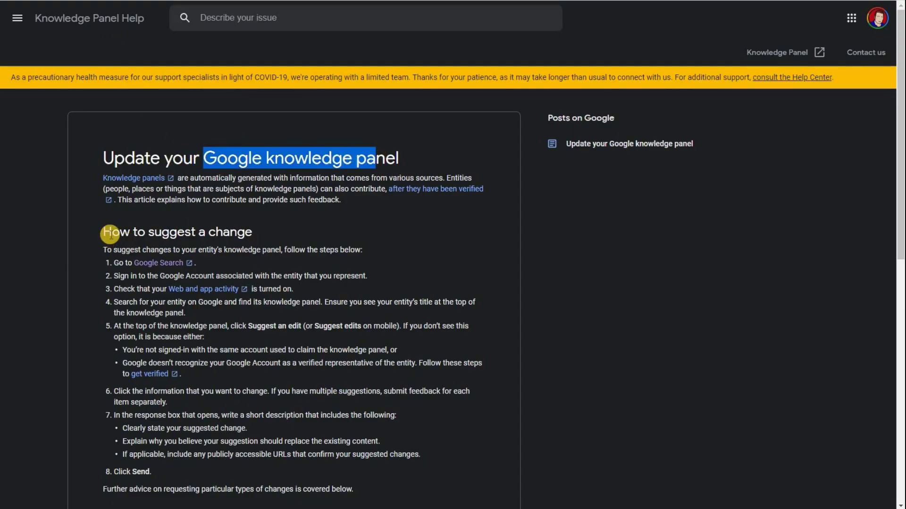
drag(113, 231, 230, 234)
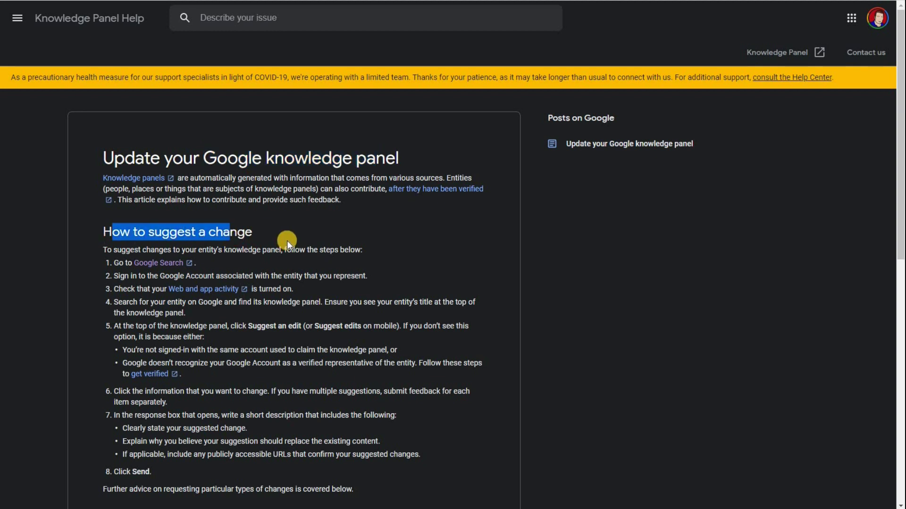
scroll(287, 241, down, 7)
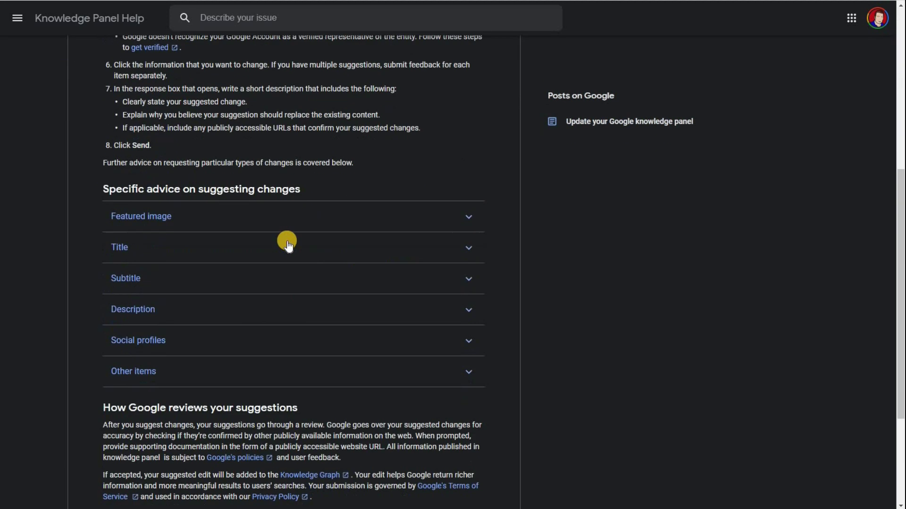
click(466, 341)
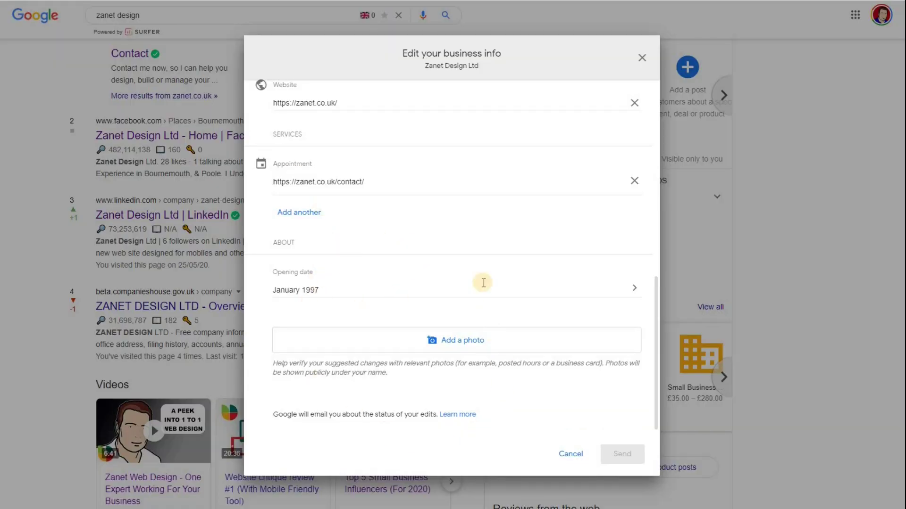
Close the business info editor without sending edits, and compare the Social profiles help text with the business panel.
scroll(420, 393, up, 10)
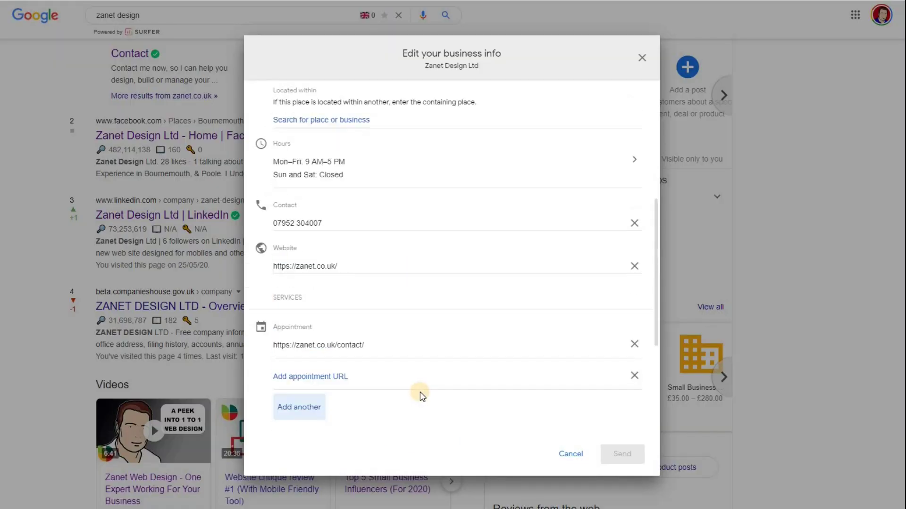
scroll(420, 393, up, 1)
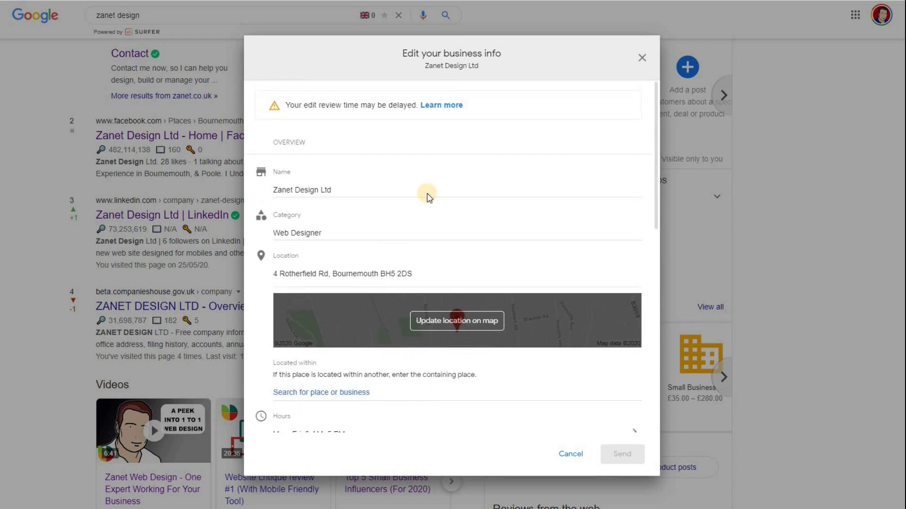
click(641, 58)
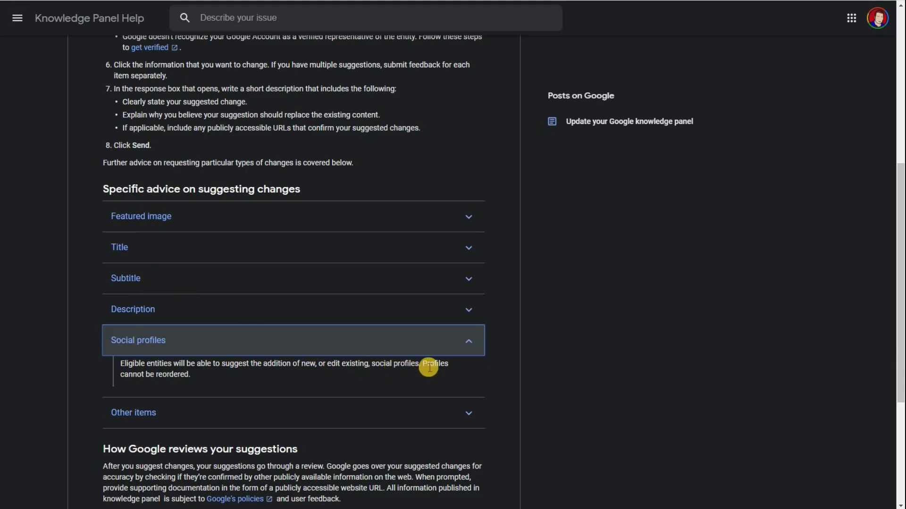
drag(310, 365, 372, 366)
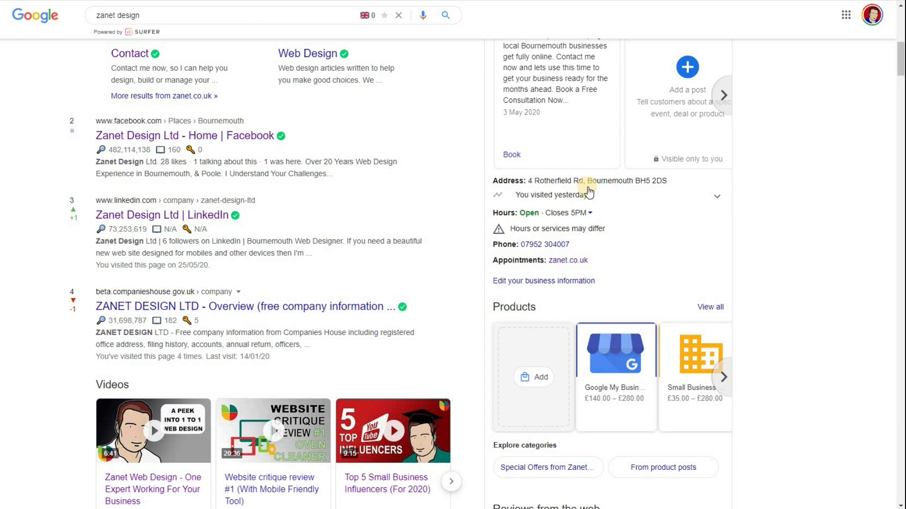
scroll(584, 189, down, 15)
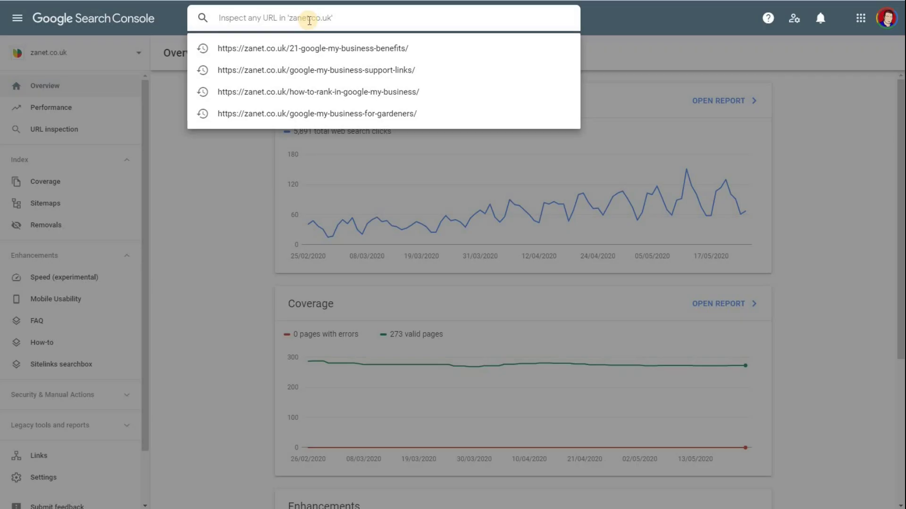
text(https://zanet.co.uk/)
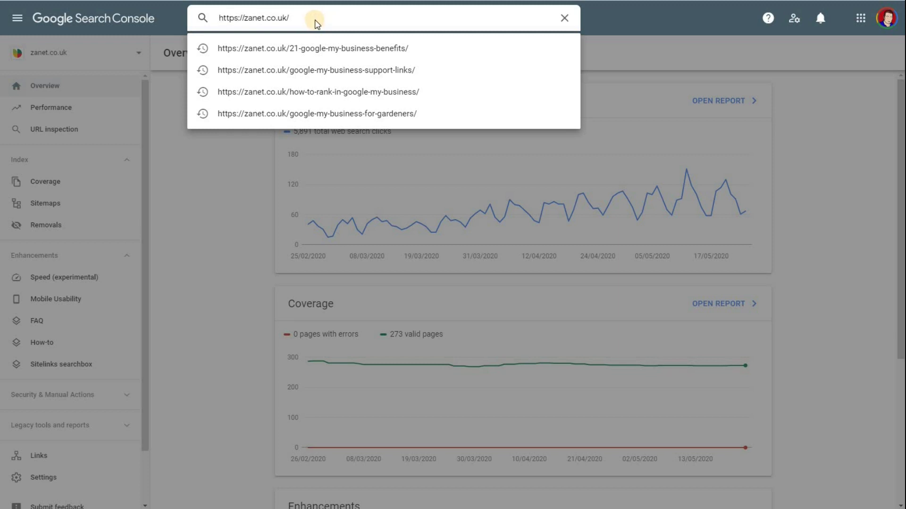
key(Return)
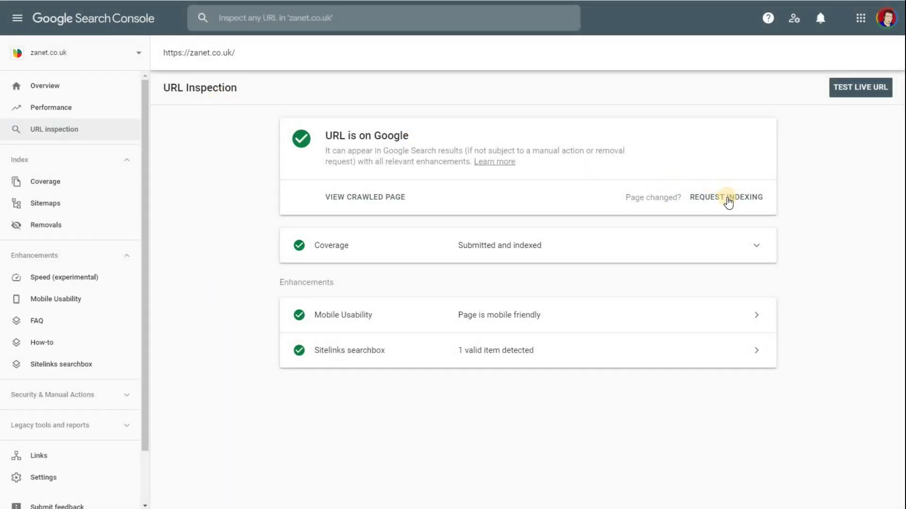
click(724, 197)
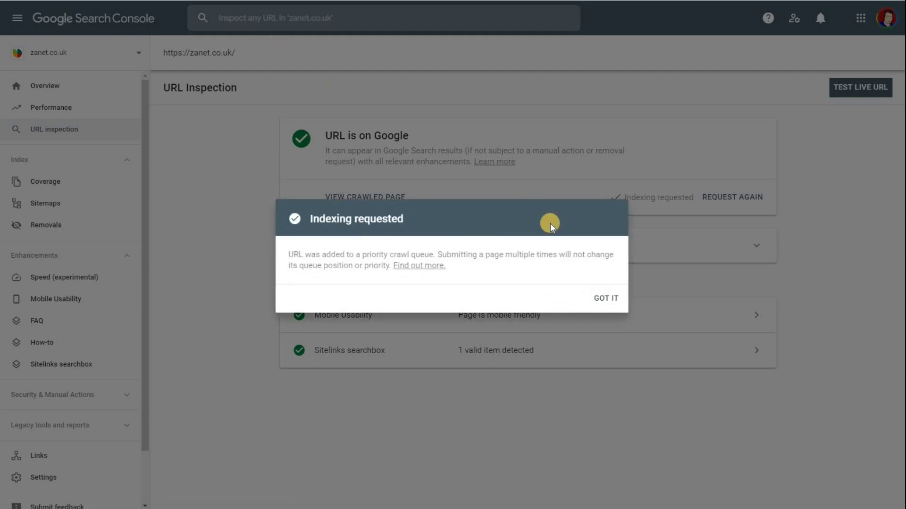
click(607, 299)
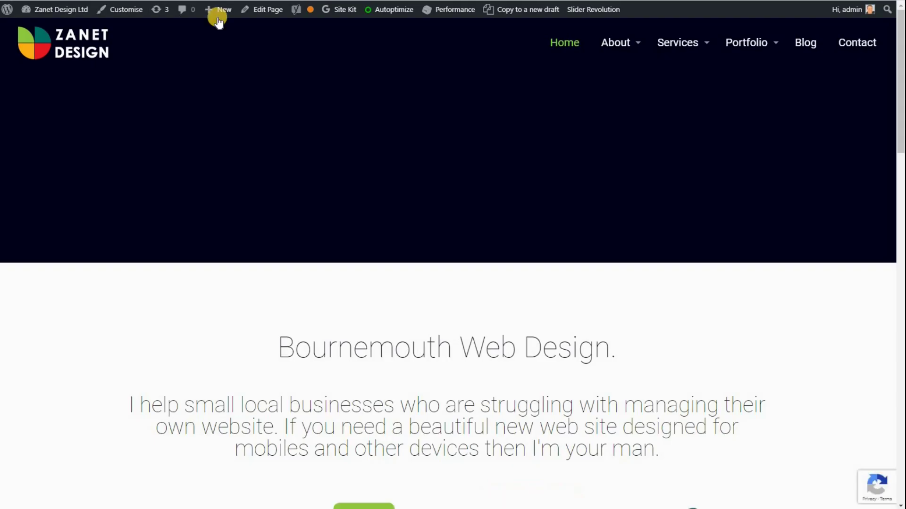
Check the business details and social icons in the Zanet Design home page footer.
scroll(235, 128, down, 8)
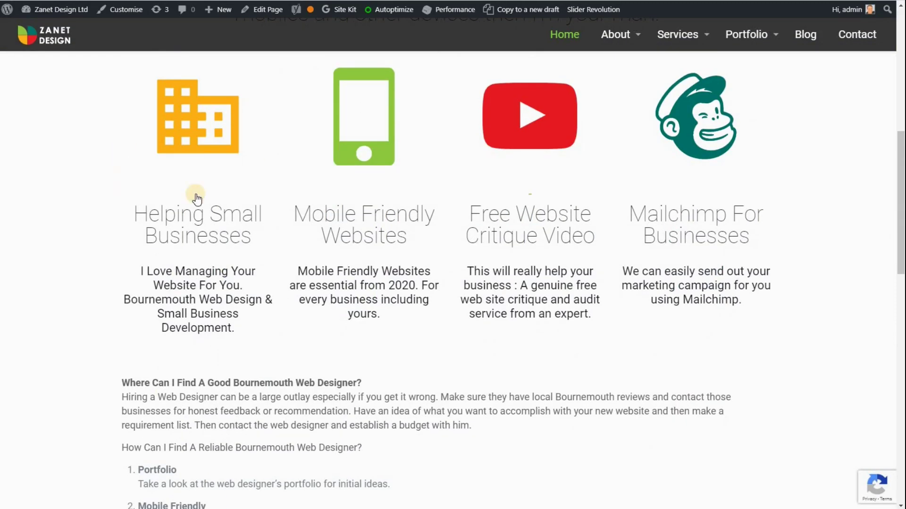
scroll(127, 219, down, 15)
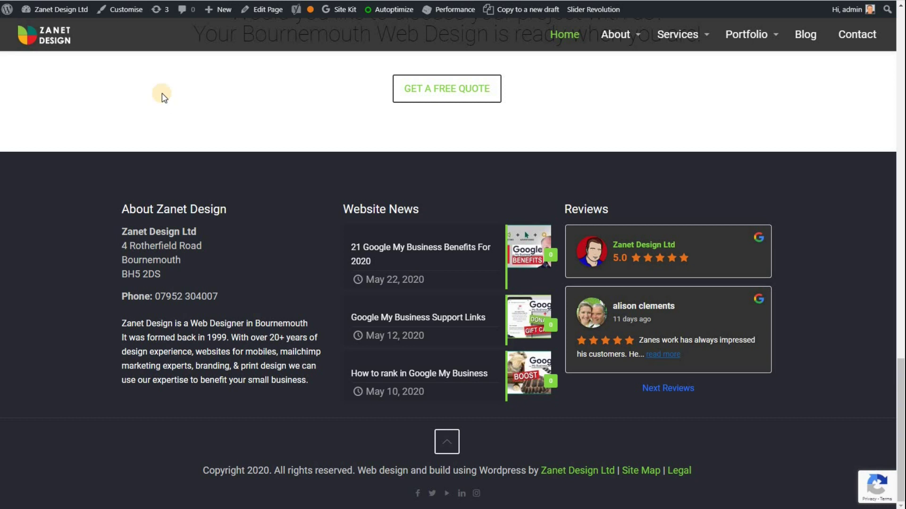
Search Google for zanet design in a new tab and check the Profiles section of the business panel.
key(ctrl+t)
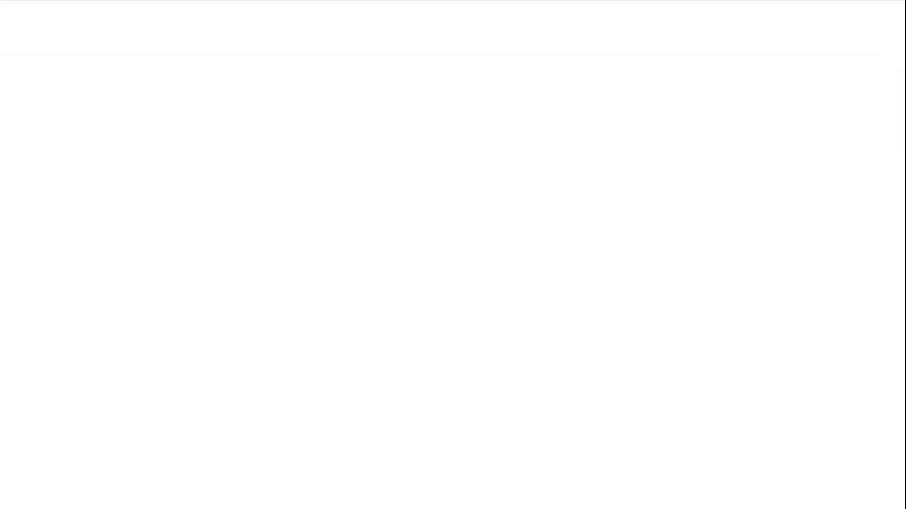
text(zanet)
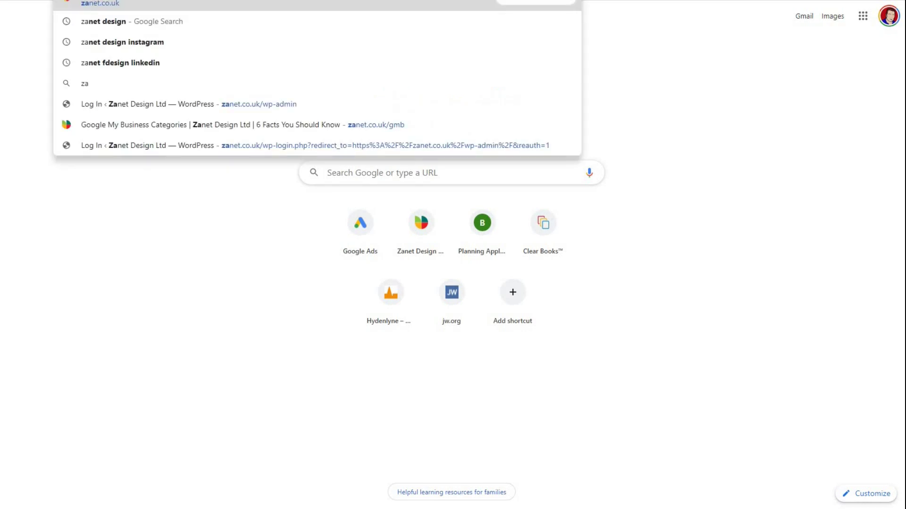
text(design)
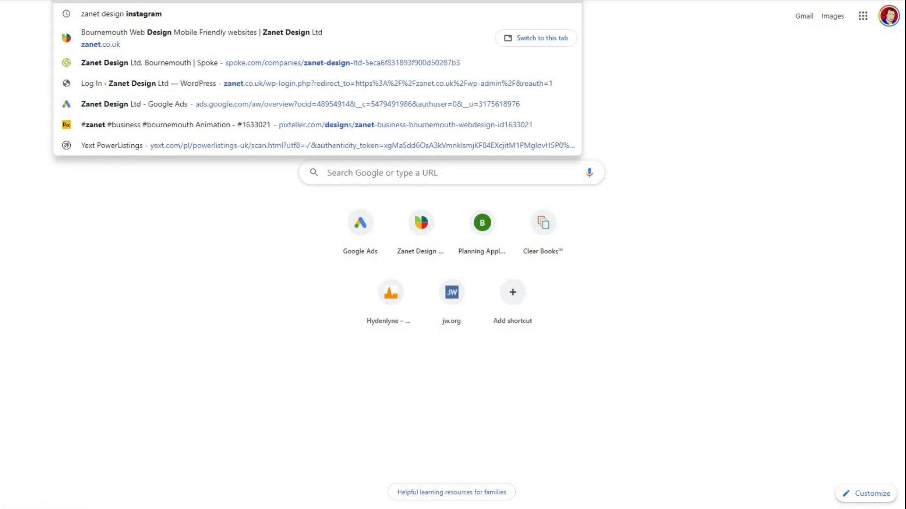
key(Return)
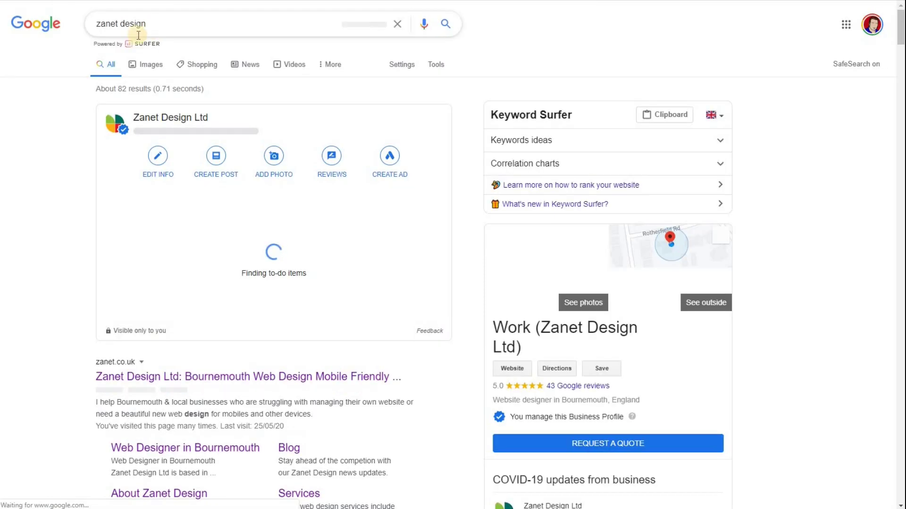
scroll(643, 234, down, 9)
scroll(642, 234, down, 14)
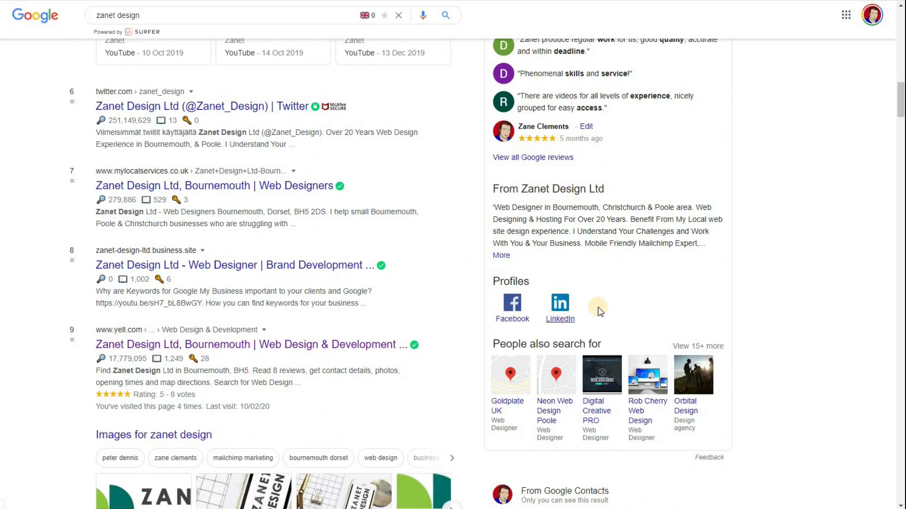